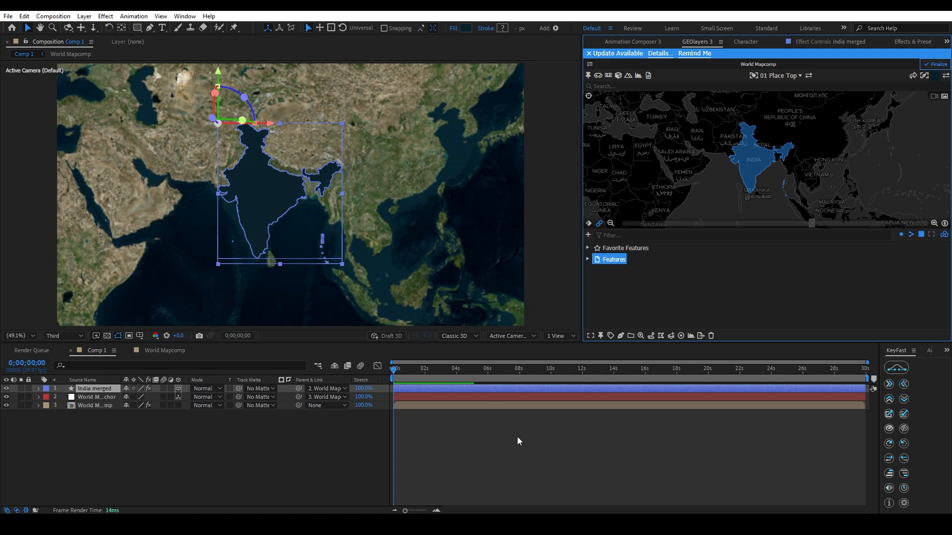
# Set the India merged shape layer's fill colour to red, FF0000.
pyautogui.click(517, 438)
pyautogui.click(283, 216)
pyautogui.click(466, 28)
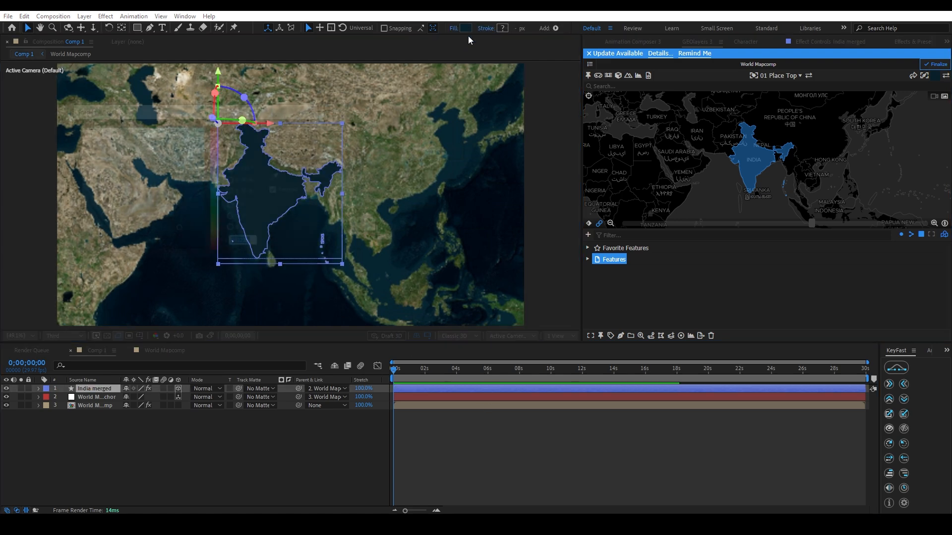
pyautogui.write('FF0000')
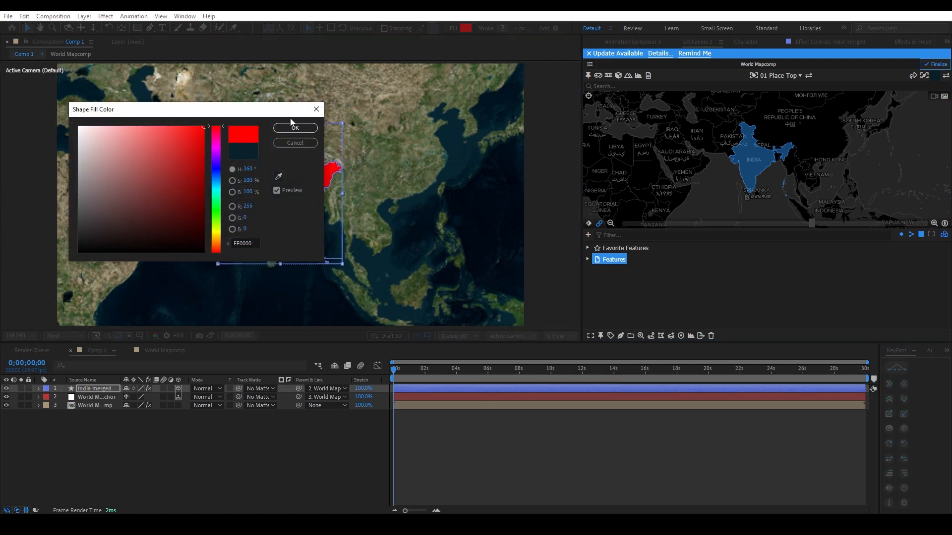
pyautogui.click(294, 126)
pyautogui.click(487, 442)
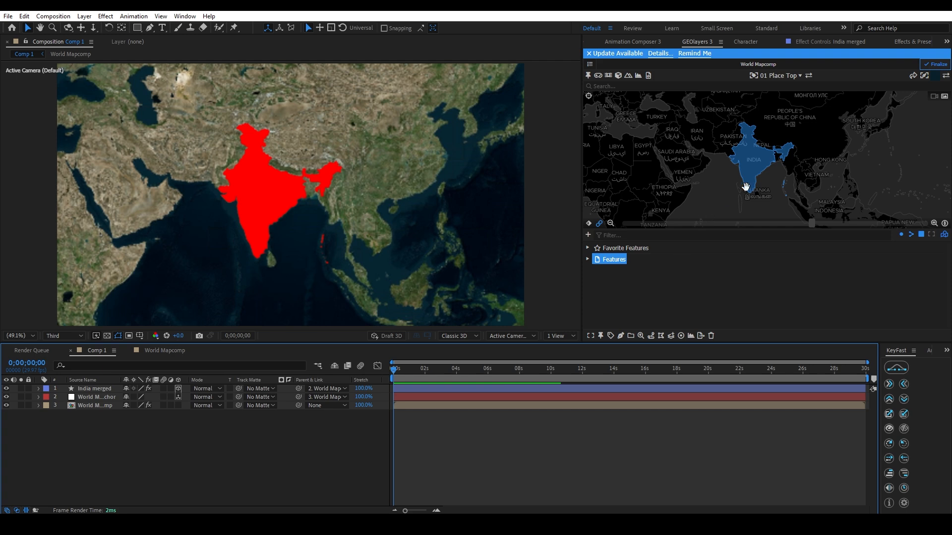
# Set the India merged layer's blending mode to Multiply.
pyautogui.click(114, 389)
pyautogui.click(206, 388)
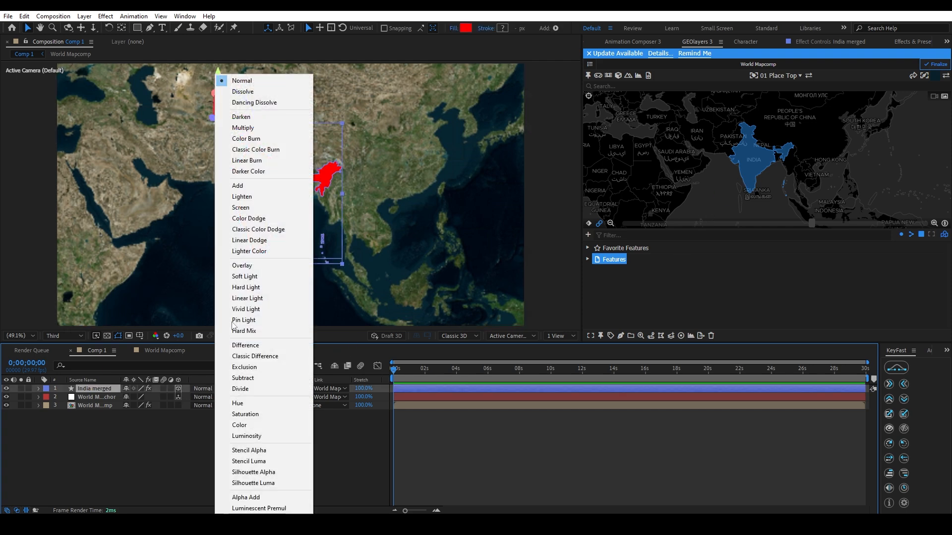
pyautogui.click(242, 127)
pyautogui.click(524, 434)
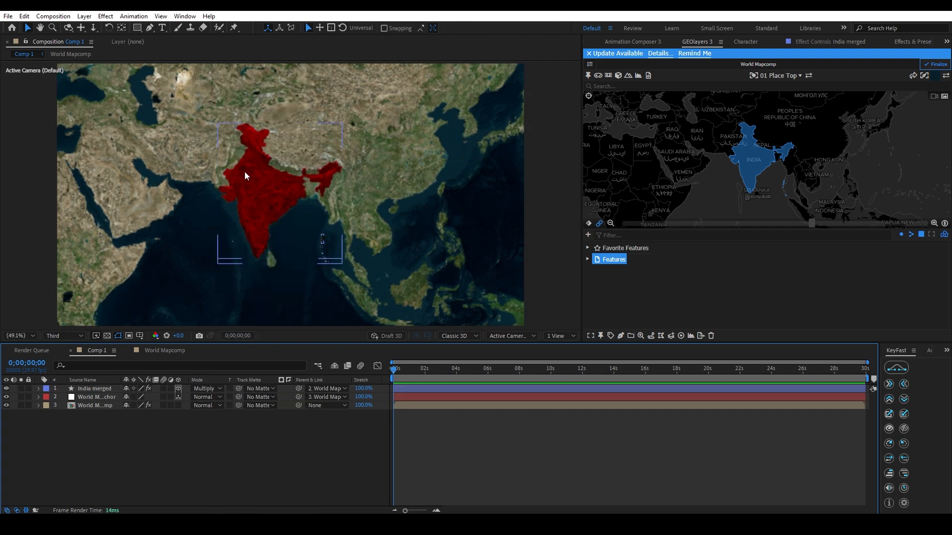
# Zoom the map view in on India and tilt it into an angled perspective.
pyautogui.scroll(3, 741, 155)
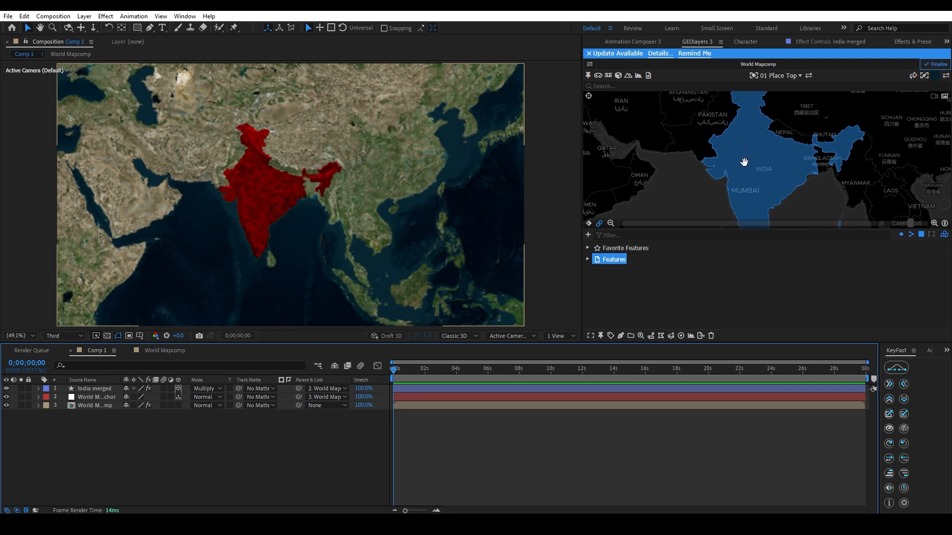
pyautogui.moveTo(751, 160); pyautogui.dragTo(756, 123)
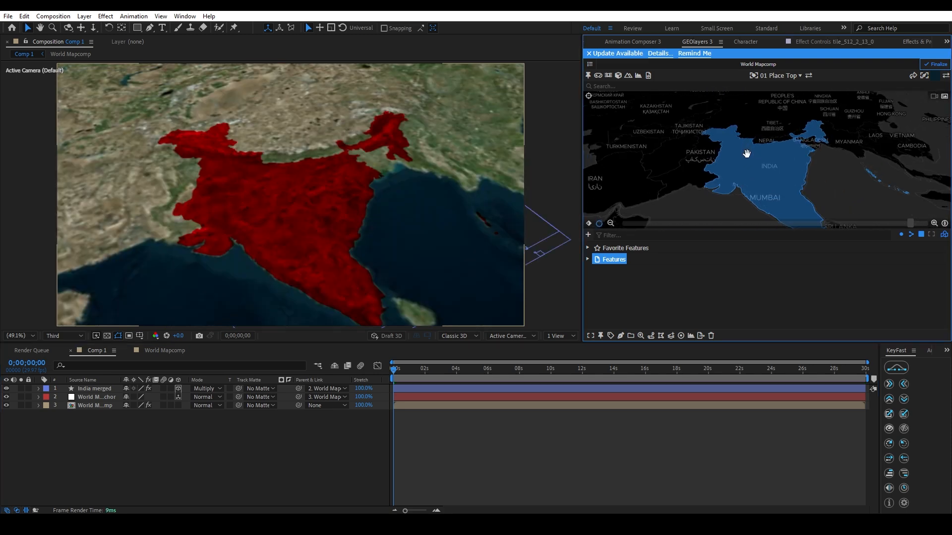
pyautogui.moveTo(771, 186); pyautogui.dragTo(754, 178)
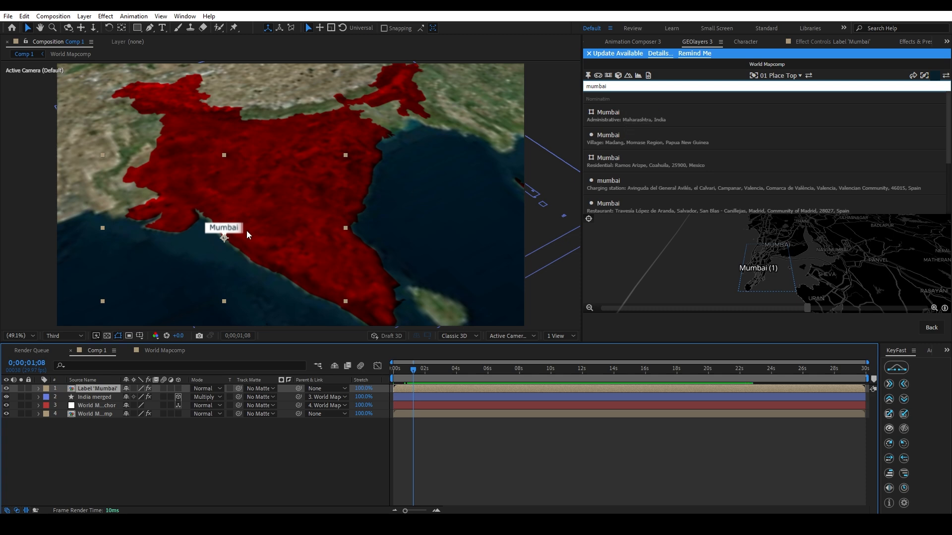
# Search the map places for delhi and add a label for the Delhi union territory.
pyautogui.moveTo(624, 88); pyautogui.dragTo(471, 91)
pyautogui.write('delhi')
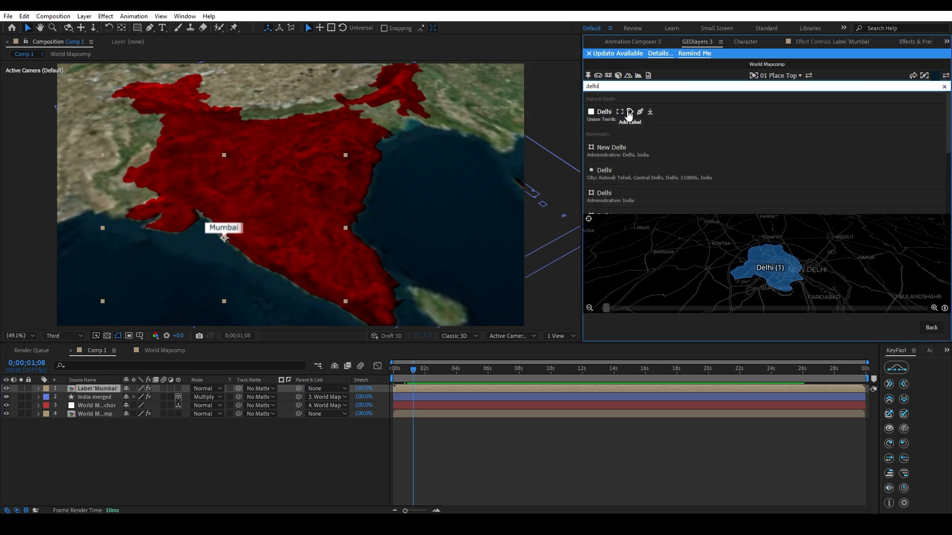
pyautogui.click(630, 113)
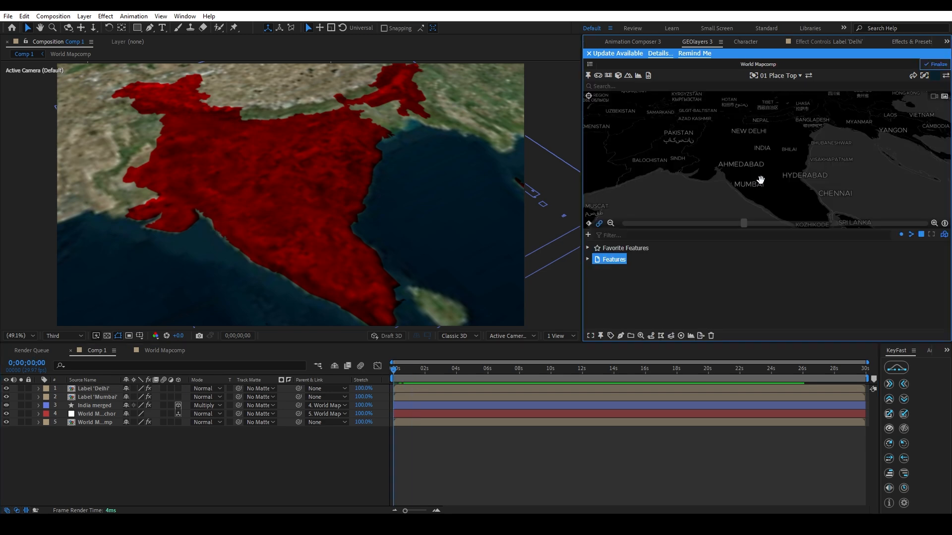
# Frame India nearly from above and keyframe the map view at 0;00;00;00.
pyautogui.moveTo(745, 190); pyautogui.dragTo(742, 211)
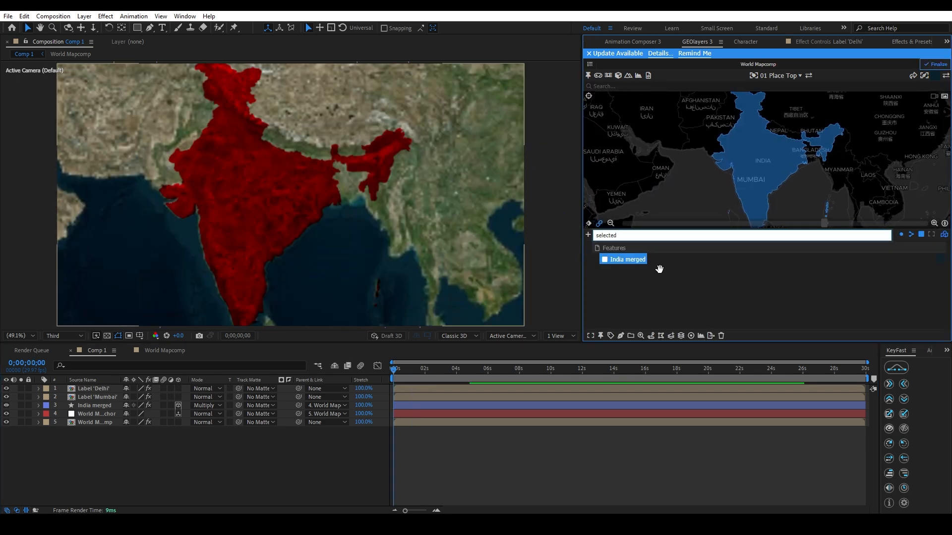
pyautogui.click(504, 432)
pyautogui.click(414, 370)
pyautogui.moveTo(408, 376); pyautogui.dragTo(359, 392)
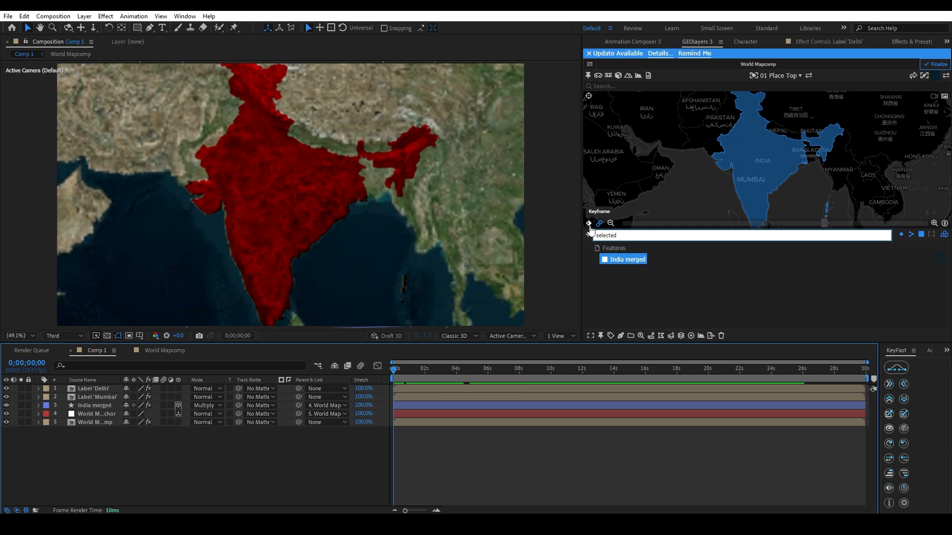
pyautogui.click(589, 226)
# At 0;00;03;27, tilt, rotate and zoom the map view in on northern India around Delhi.
pyautogui.moveTo(428, 373); pyautogui.dragTo(455, 384)
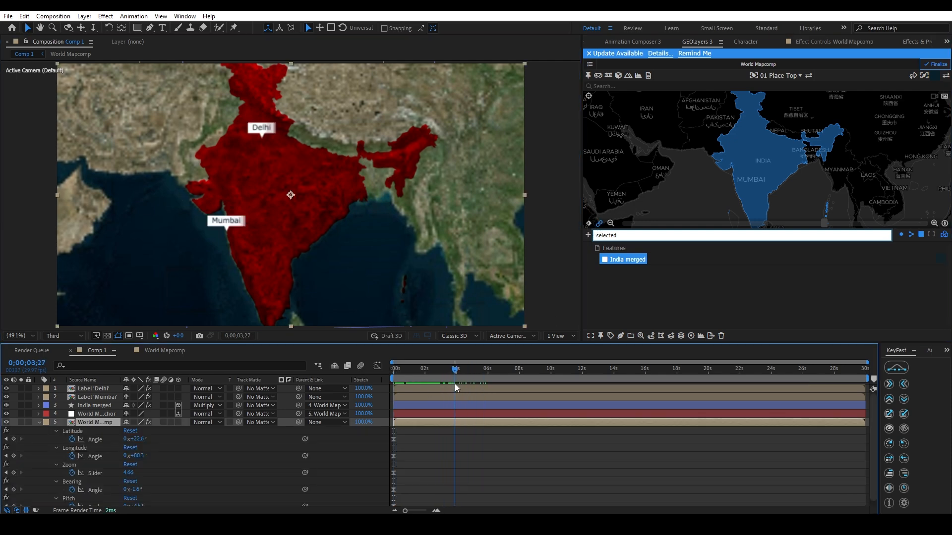
pyautogui.moveTo(730, 173); pyautogui.dragTo(728, 140)
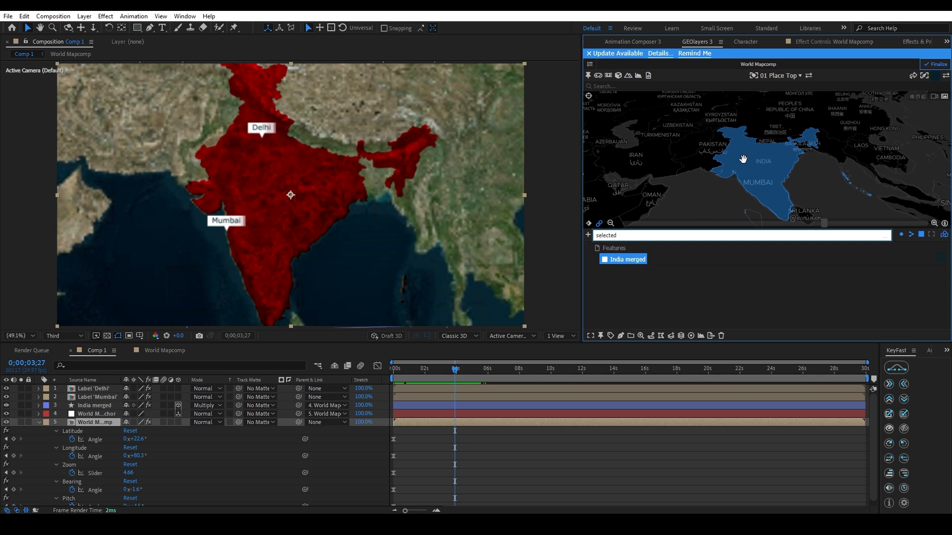
pyautogui.scroll(5, 744, 161)
pyautogui.scroll(4, 763, 143)
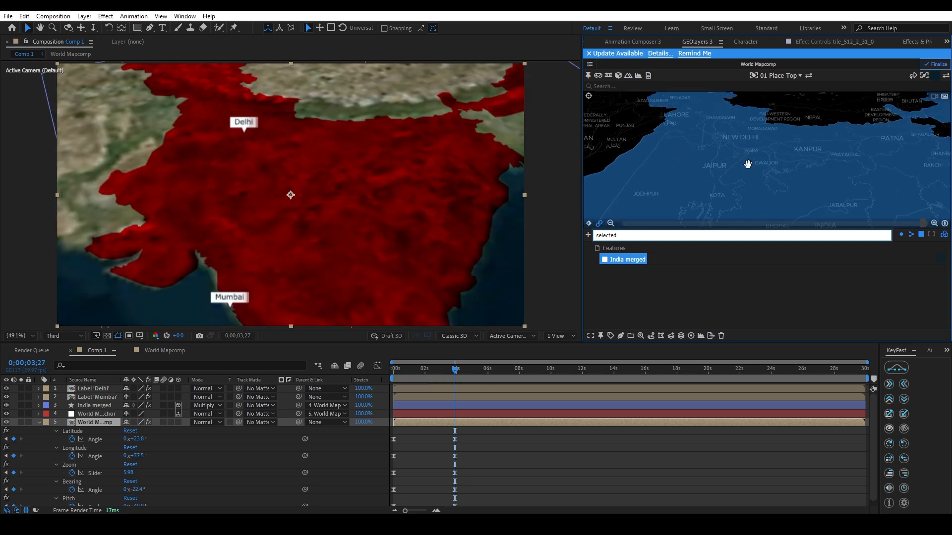
pyautogui.moveTo(745, 180); pyautogui.dragTo(769, 207)
pyautogui.scroll(-2, 753, 167)
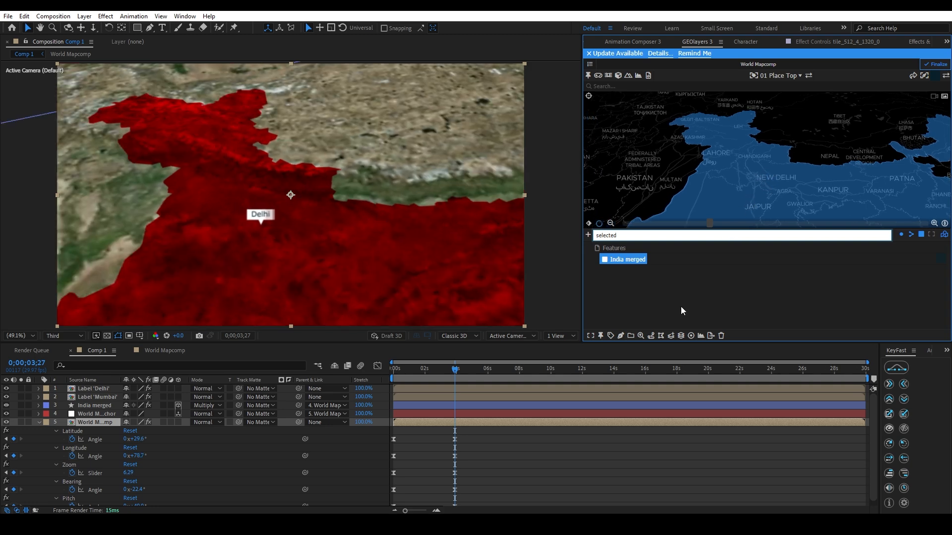
# Keyframe the unchanged Delhi map view at 0;00;04;27 to hold the camera.
pyautogui.moveTo(474, 380); pyautogui.dragTo(470, 382)
pyautogui.scroll(-1, 483, 407)
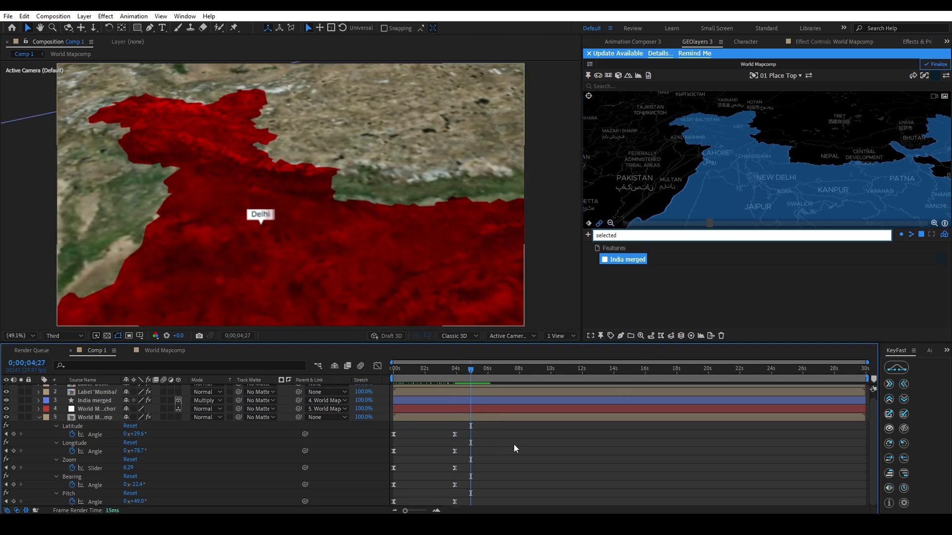
pyautogui.click(589, 223)
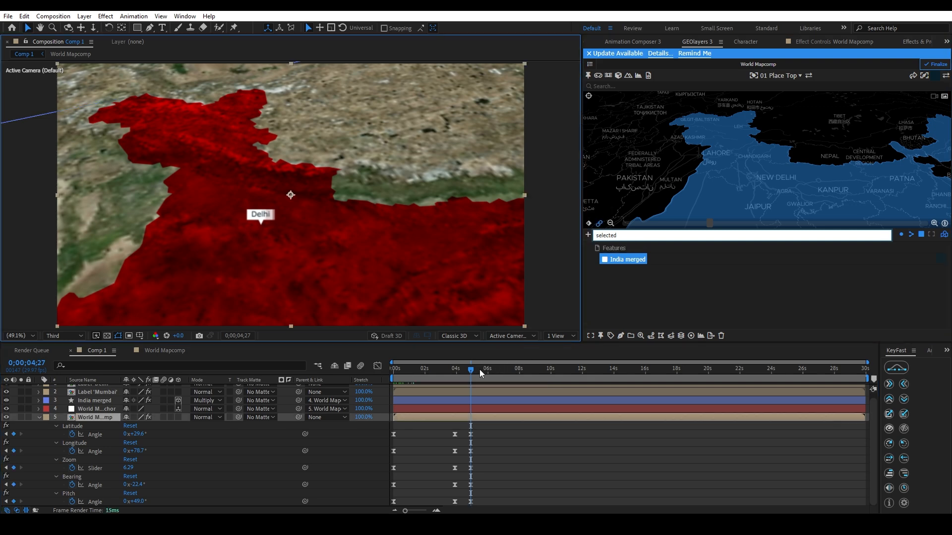
# At 0;00;08;11, move the map view to Mumbai and zoom in on the coast.
pyautogui.moveTo(480, 369); pyautogui.dragTo(525, 376)
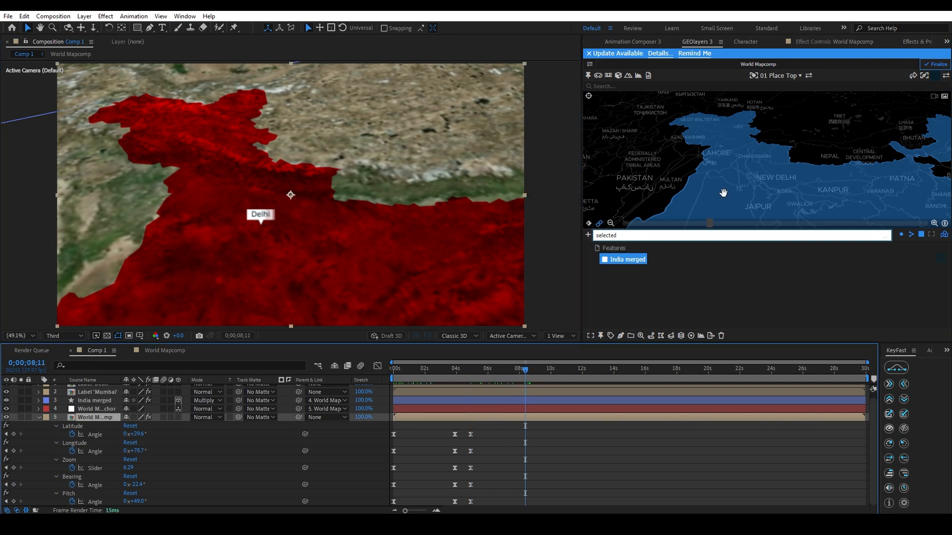
pyautogui.moveTo(724, 193); pyautogui.dragTo(739, 132)
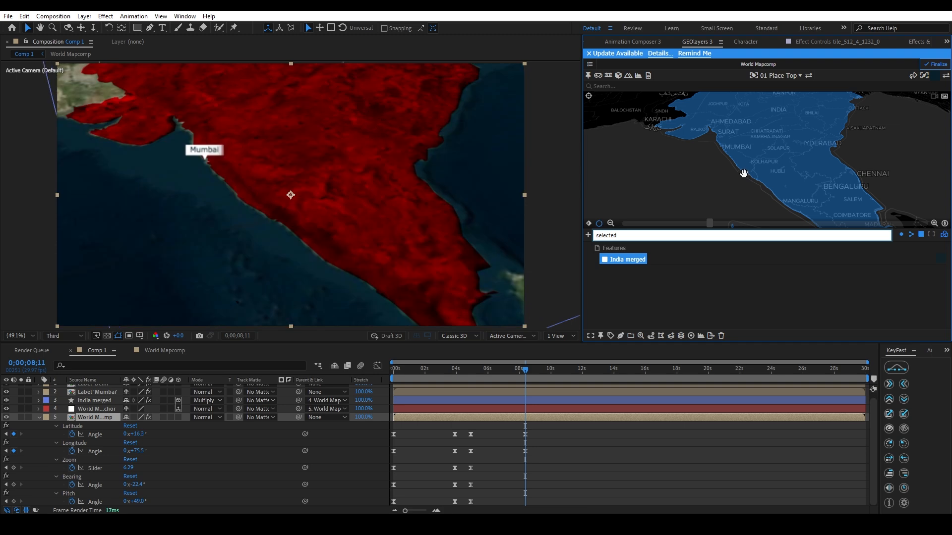
pyautogui.scroll(5, 744, 173)
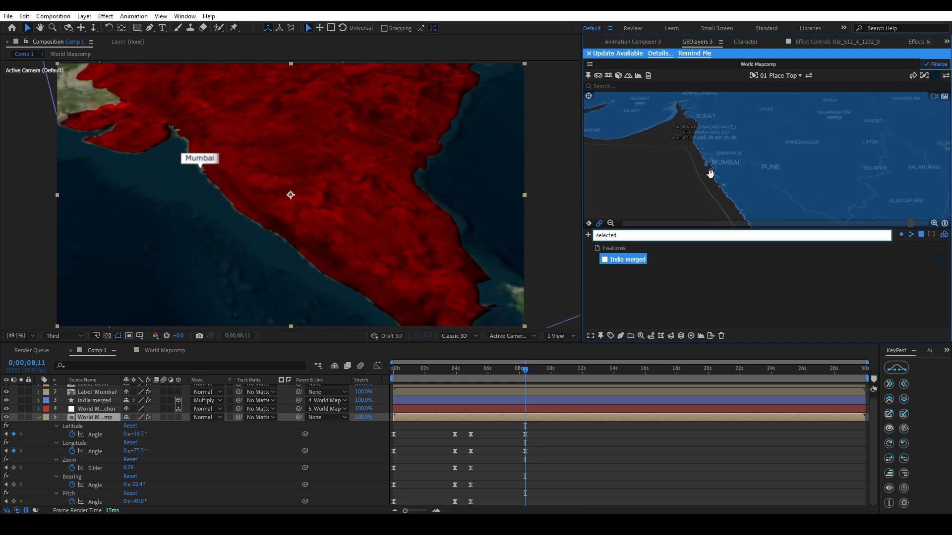
pyautogui.scroll(2, 710, 174)
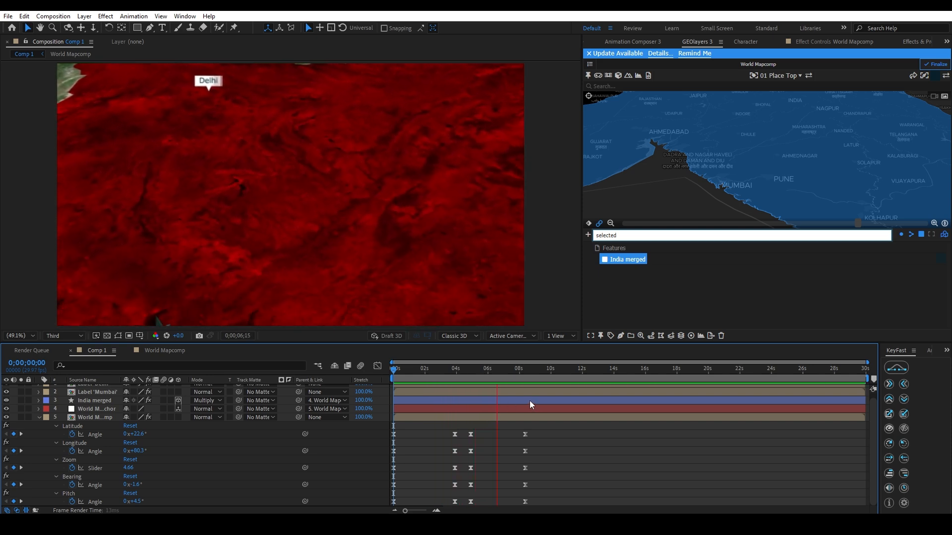
# Stop the preview, return to 0;00;08;11 and reframe the map view slightly wider around Mumbai.
pyautogui.press('space')
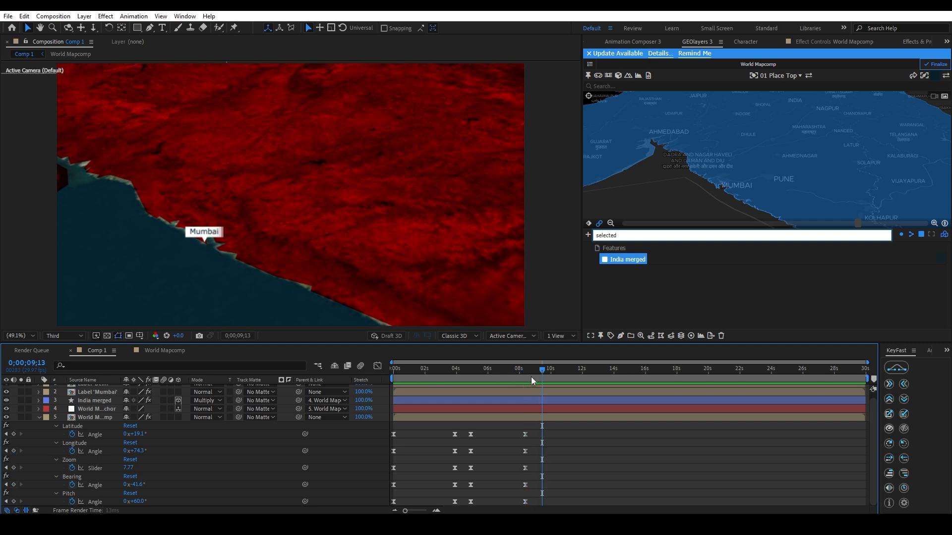
pyautogui.moveTo(531, 378); pyautogui.dragTo(525, 376)
pyautogui.click(735, 175)
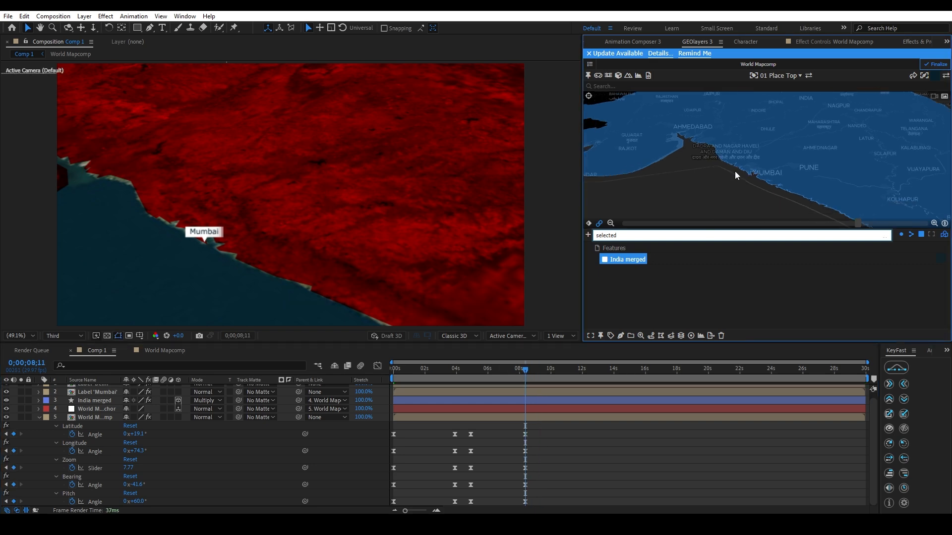
pyautogui.moveTo(706, 175); pyautogui.dragTo(731, 178)
pyautogui.click(581, 457)
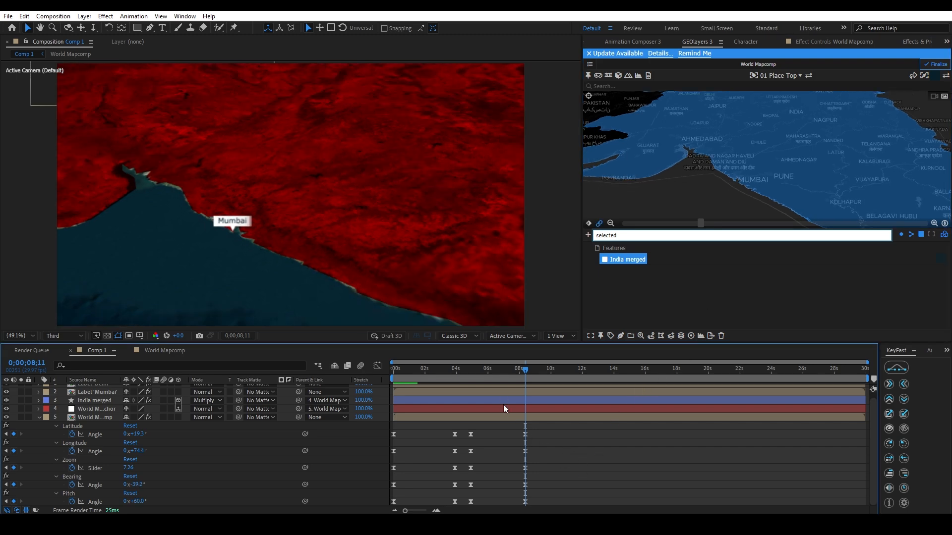
pyautogui.moveTo(737, 195)
pyautogui.mouseDown()
pyautogui.moveTo(748, 185)
pyautogui.moveTo(734, 177)
pyautogui.mouseUp()
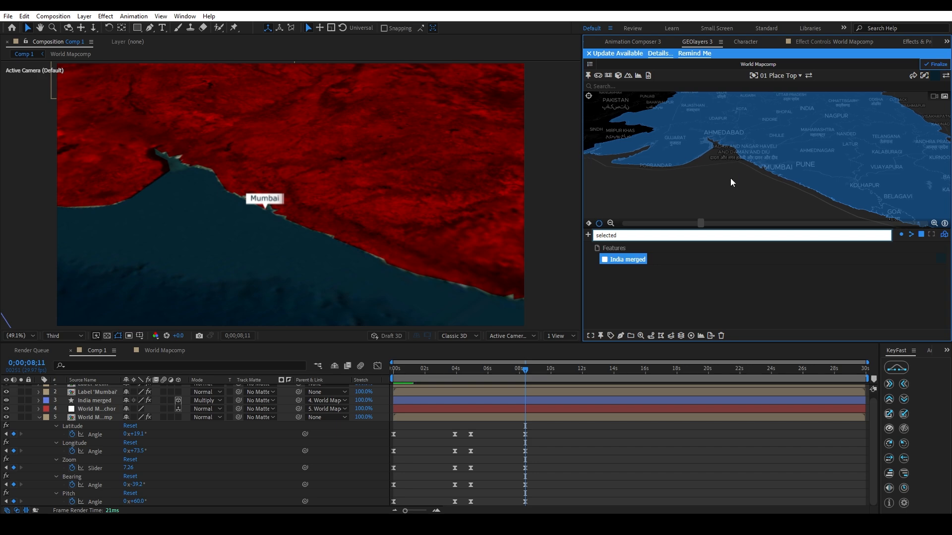
# Show the Title/Action Safe guides and centre the Mumbai label on the frame's centre mark.
pyautogui.click(140, 336)
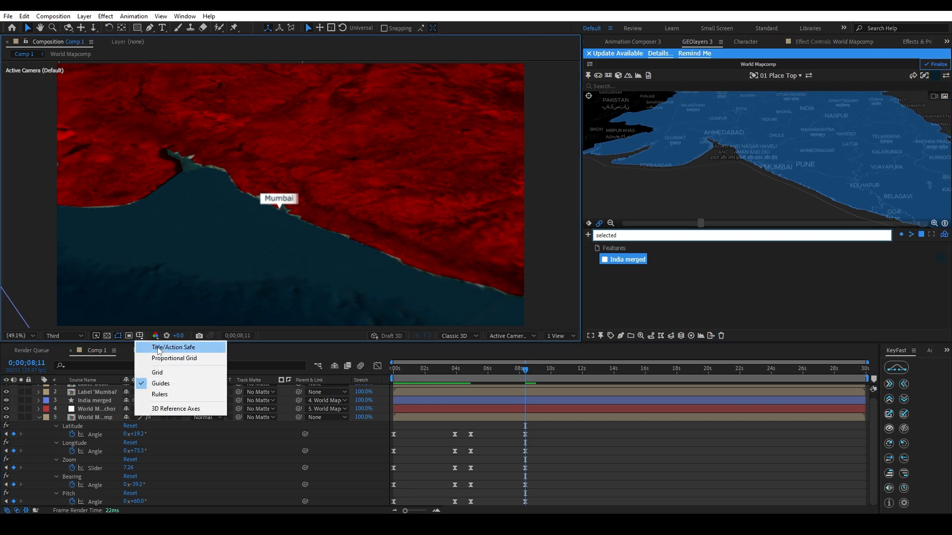
pyautogui.click(173, 348)
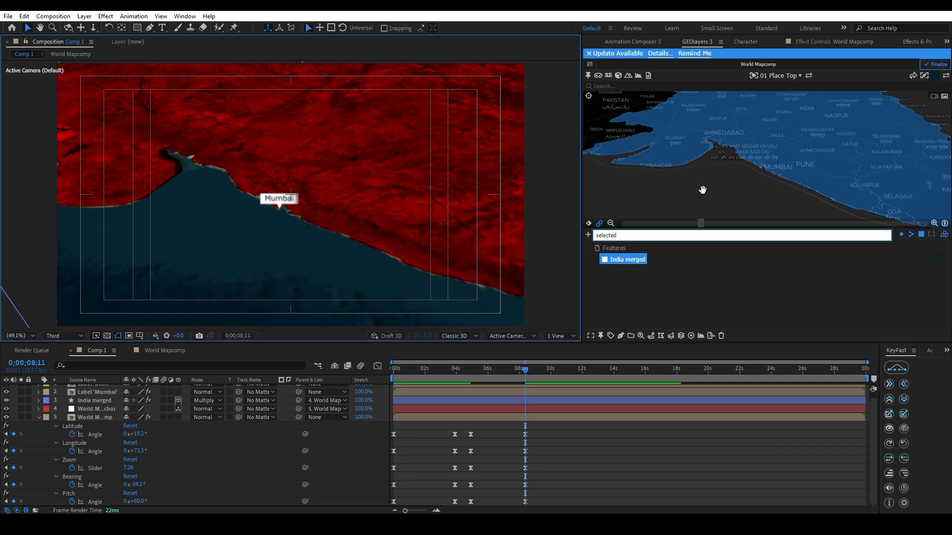
pyautogui.moveTo(701, 187); pyautogui.dragTo(710, 185)
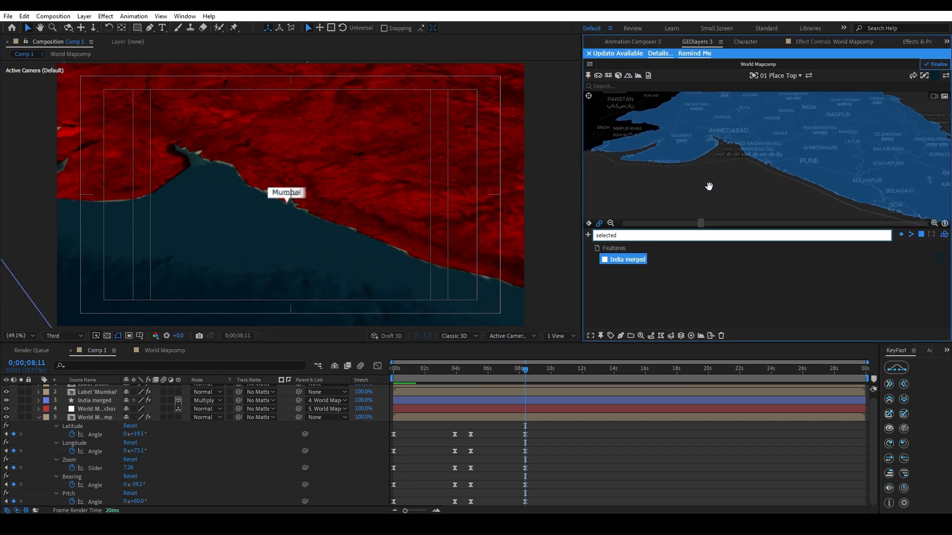
pyautogui.moveTo(707, 189); pyautogui.dragTo(710, 189)
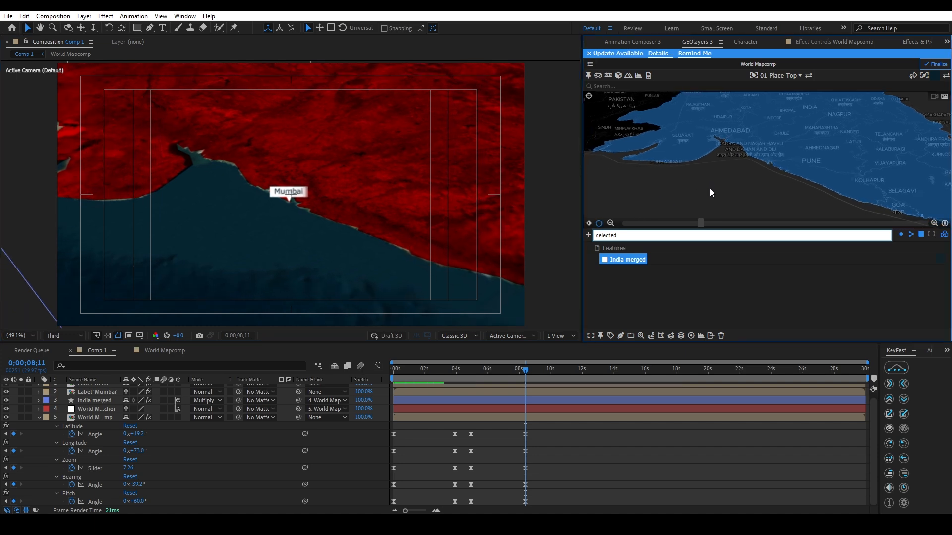
# Return to the 0;00;03;27 keyframes and shift the map so the Delhi label is centred horizontally.
pyautogui.press('j')
pyautogui.press('j')
pyautogui.moveTo(725, 152); pyautogui.dragTo(725, 171)
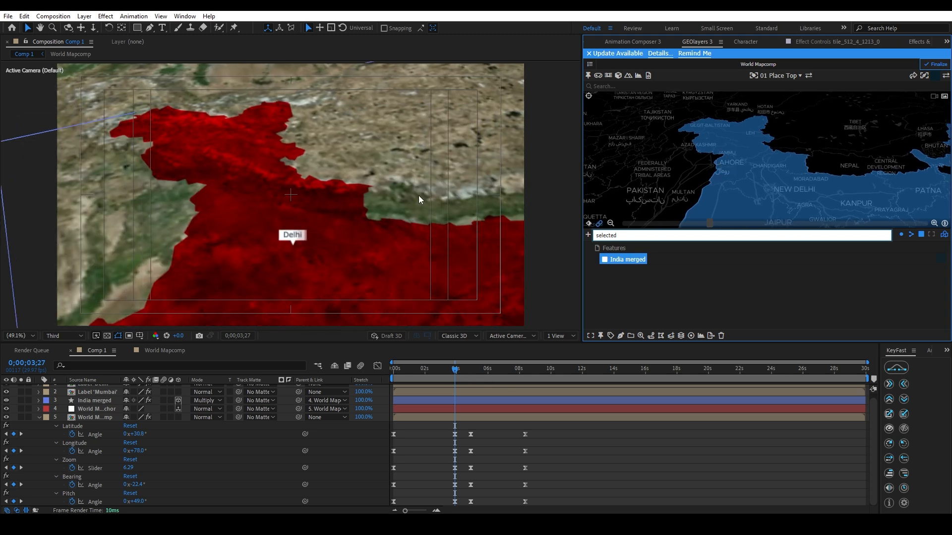
# Copy the map view keyframes from 0;00;03;27 over those at 0;00;04;27, and check the move to Mumbai at 0;00;08;11.
pyautogui.click(470, 371)
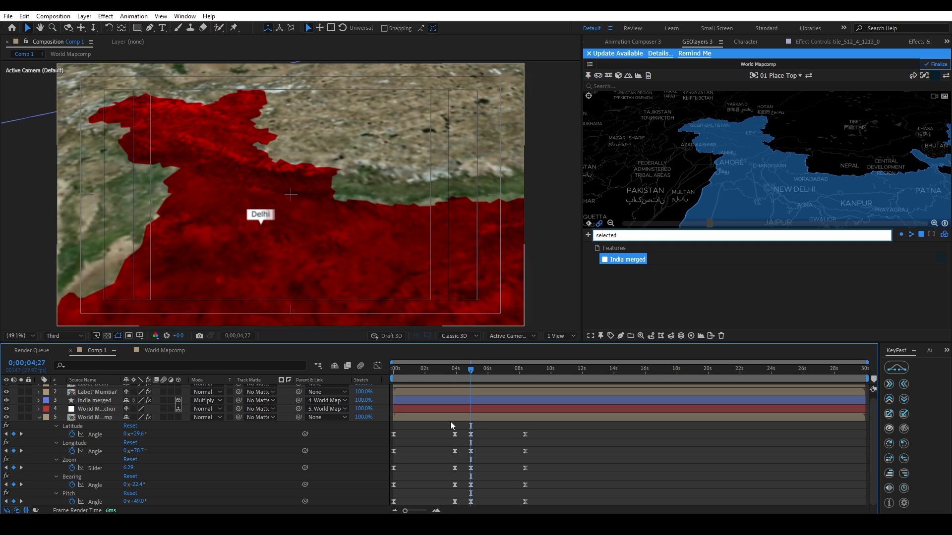
pyautogui.moveTo(445, 426); pyautogui.dragTo(460, 506)
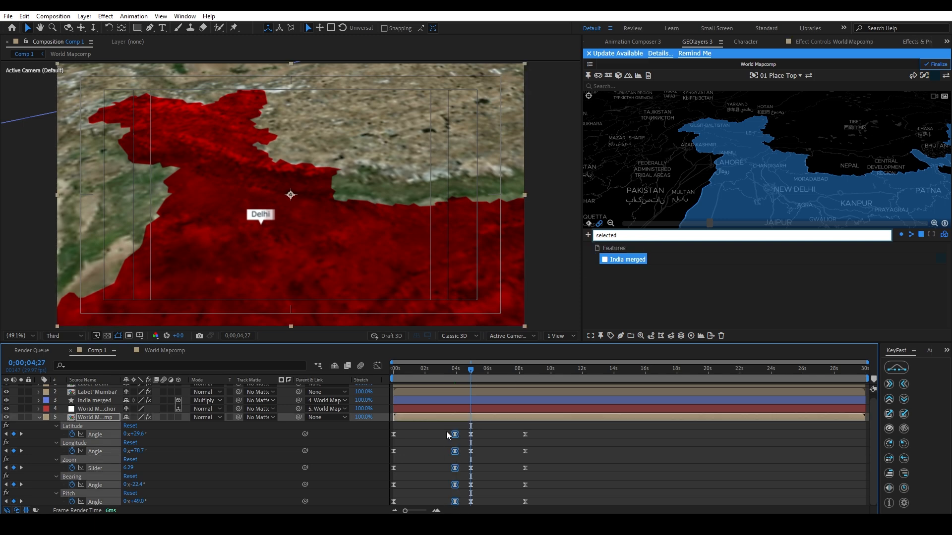
pyautogui.hotkey('ctrl', 'v')
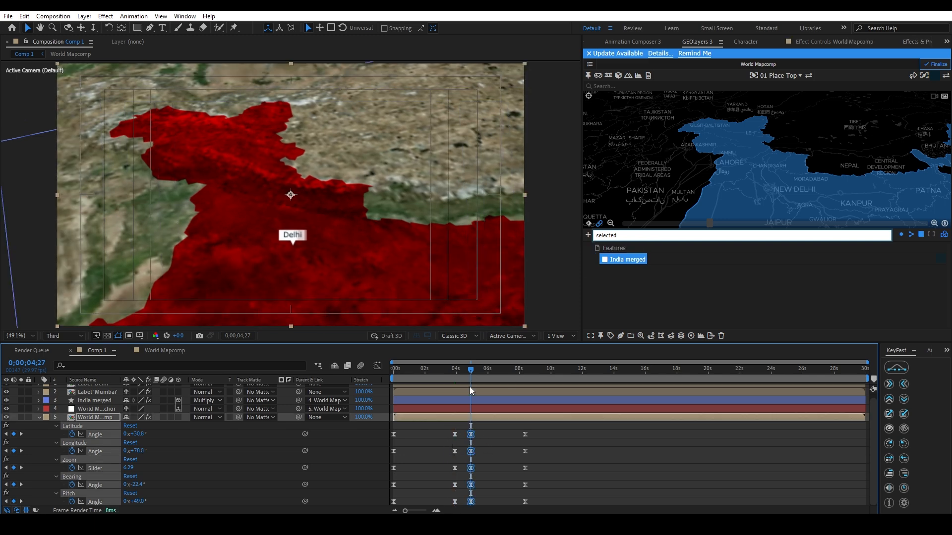
pyautogui.moveTo(459, 377); pyautogui.dragTo(522, 395)
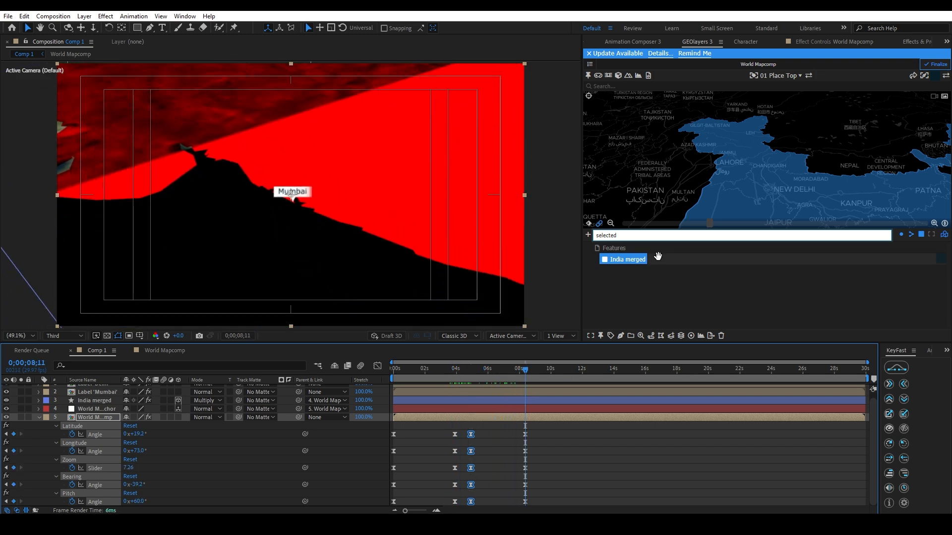
# At 0;00;08;11, pan the map view so the Mumbai label sits horizontally centred and below the frame's centre mark.
pyautogui.click(726, 184)
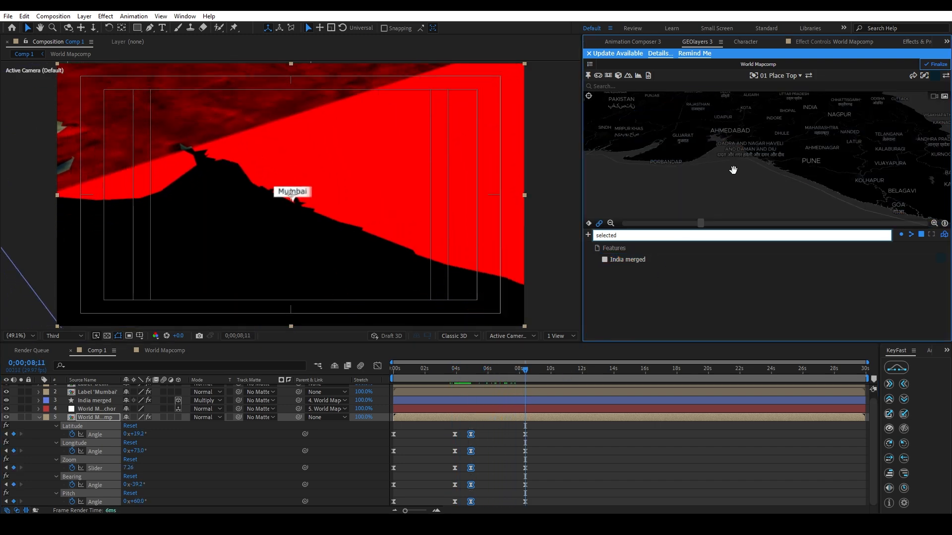
pyautogui.moveTo(733, 170)
pyautogui.mouseDown()
pyautogui.moveTo(732, 155)
pyautogui.moveTo(728, 177)
pyautogui.moveTo(738, 176)
pyautogui.mouseUp()
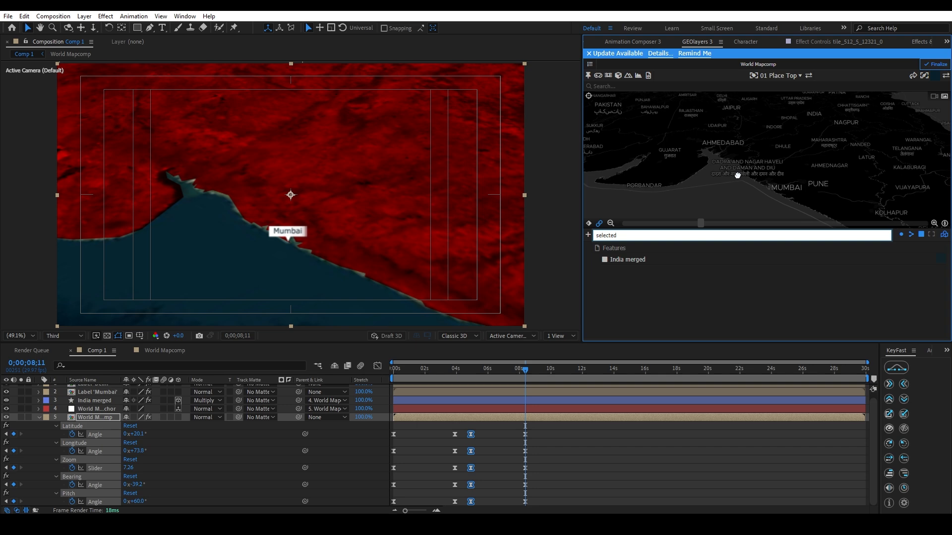
pyautogui.click(617, 448)
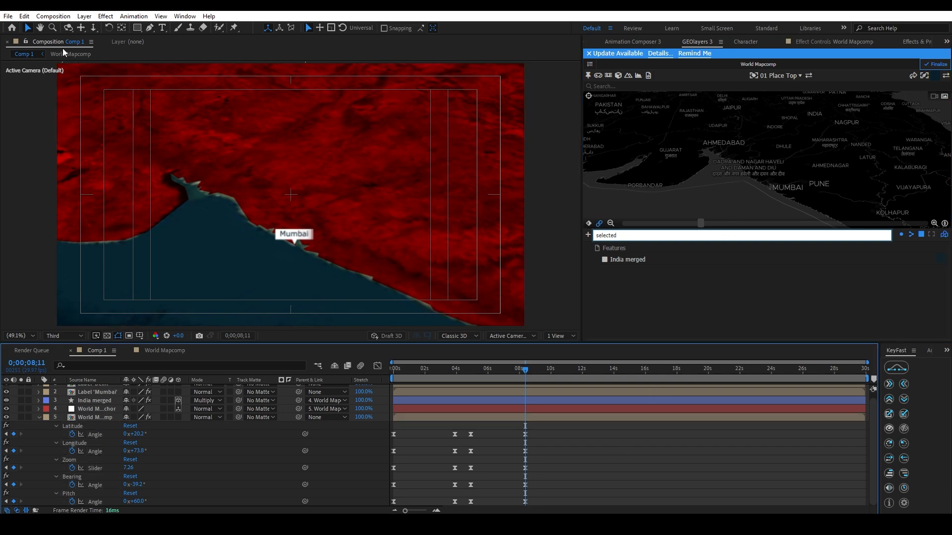
# Draw a small rectangle shape just under the Mumbai label and check it against the map's movement.
pyautogui.click(138, 28)
pyautogui.moveTo(285, 245); pyautogui.dragTo(295, 257)
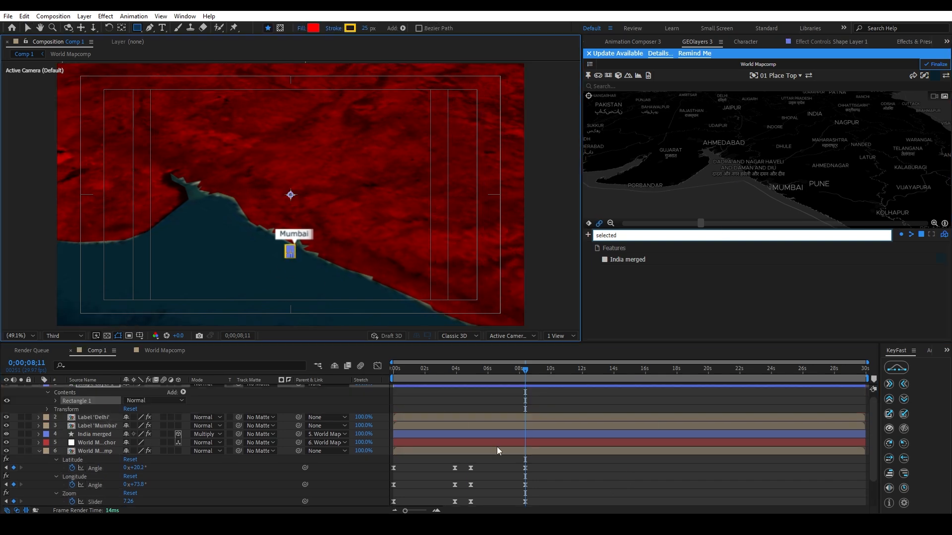
pyautogui.moveTo(510, 370); pyautogui.dragTo(523, 372)
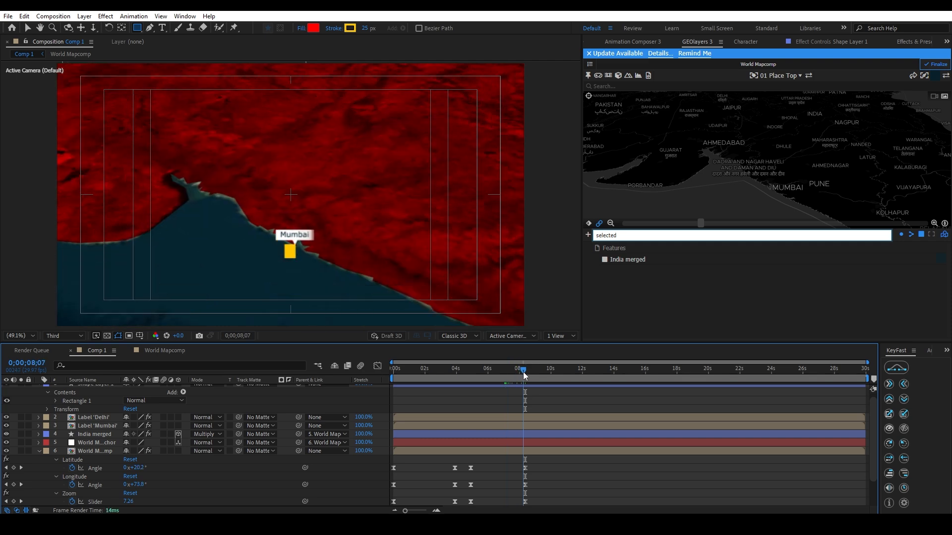
pyautogui.press('v')
pyautogui.click(293, 254)
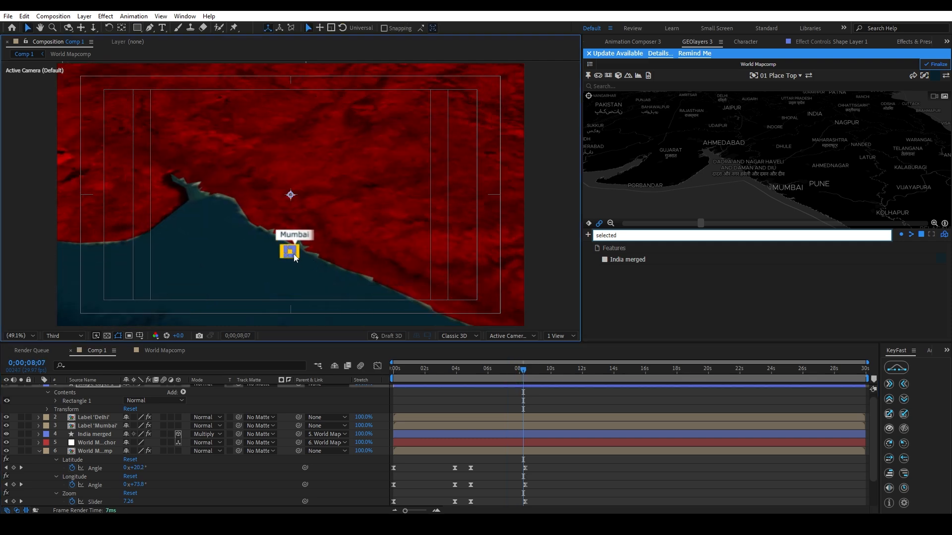
# Finalize the World Mapcomp imagery, and move the current time to 0;00;09;10.
pyautogui.moveTo(498, 373); pyautogui.dragTo(450, 374)
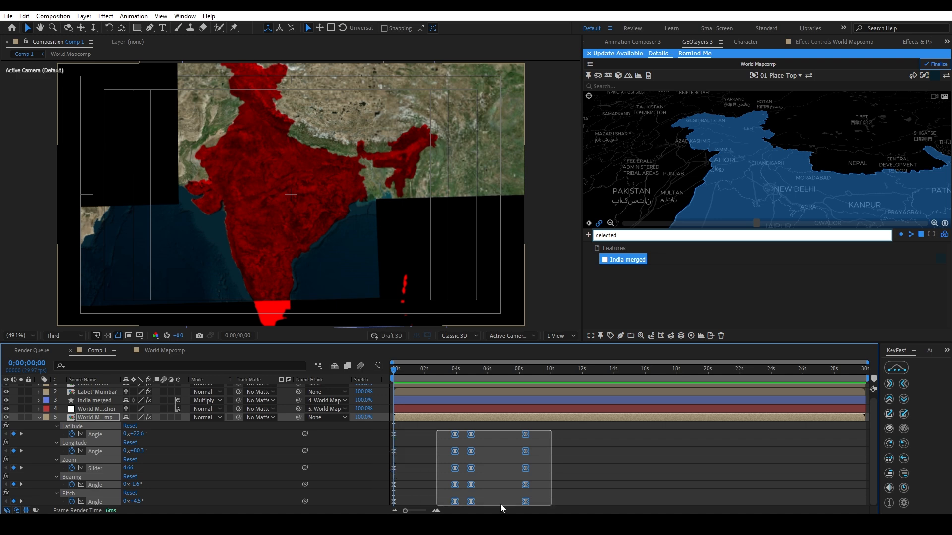
pyautogui.click(500, 504)
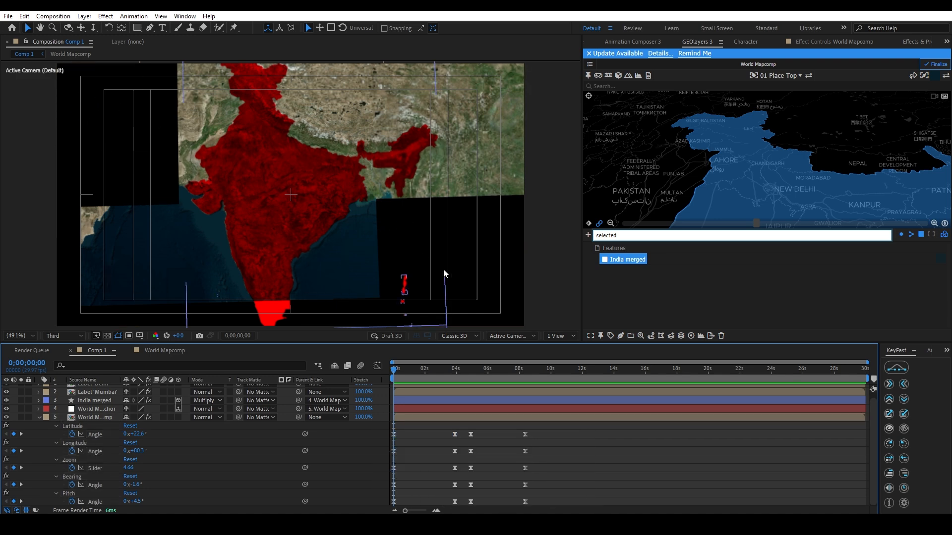
pyautogui.click(934, 65)
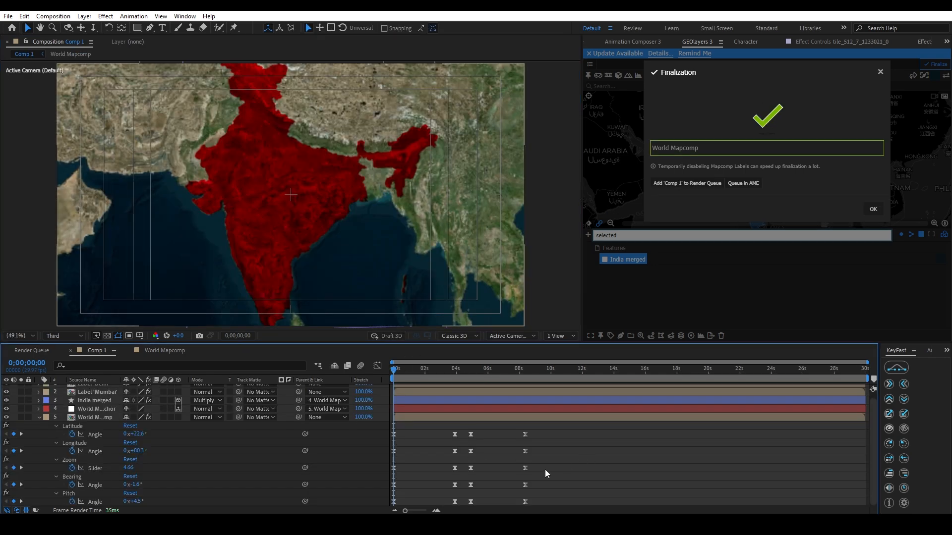
pyautogui.moveTo(395, 373); pyautogui.dragTo(540, 379)
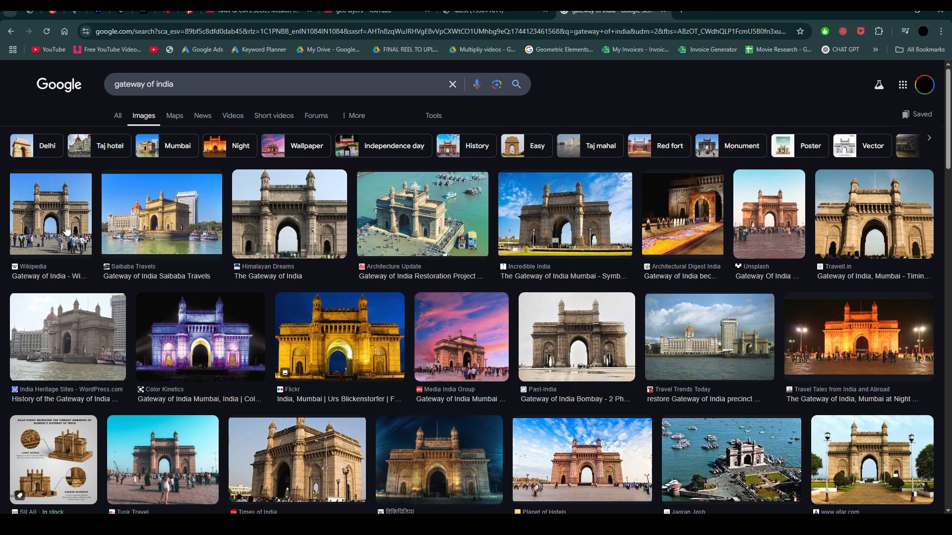
# In the browser's Google Images results for "gateway of india", open the Incredible India picture and save it.
pyautogui.click(565, 214)
pyautogui.rightClick(700, 245)
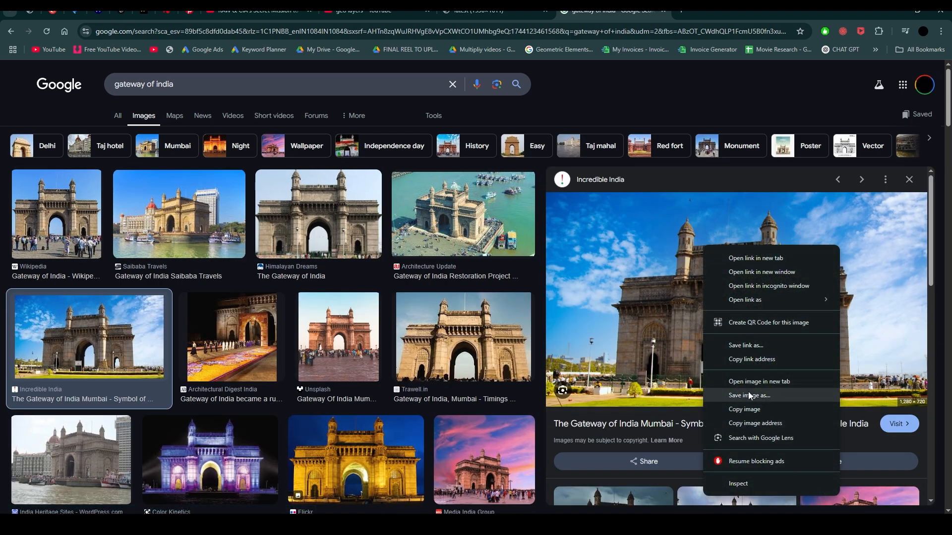
pyautogui.click(733, 395)
pyautogui.press('Return')
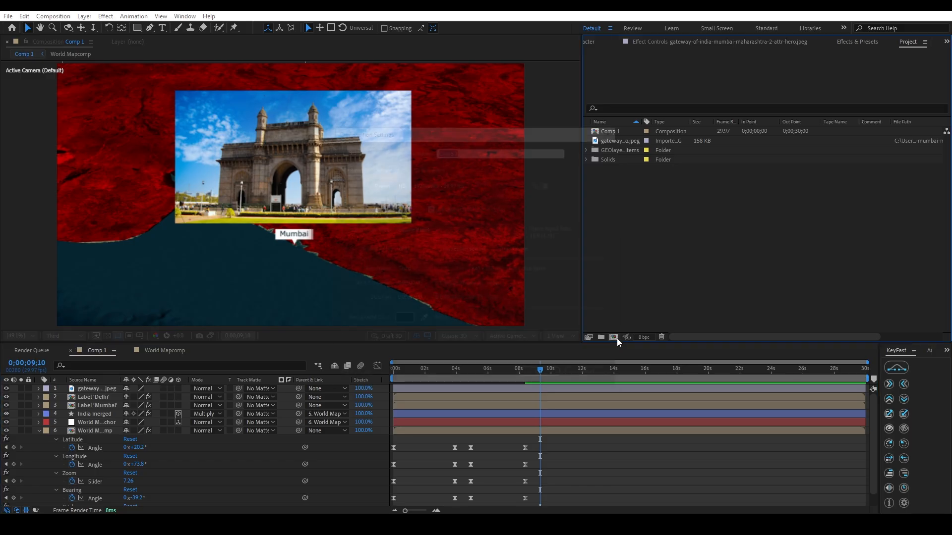
# Create a 1920 x 1080, 30-second composition, add the downloaded Gateway of India image and fit it to the frame.
pyautogui.click(616, 338)
pyautogui.click(551, 377)
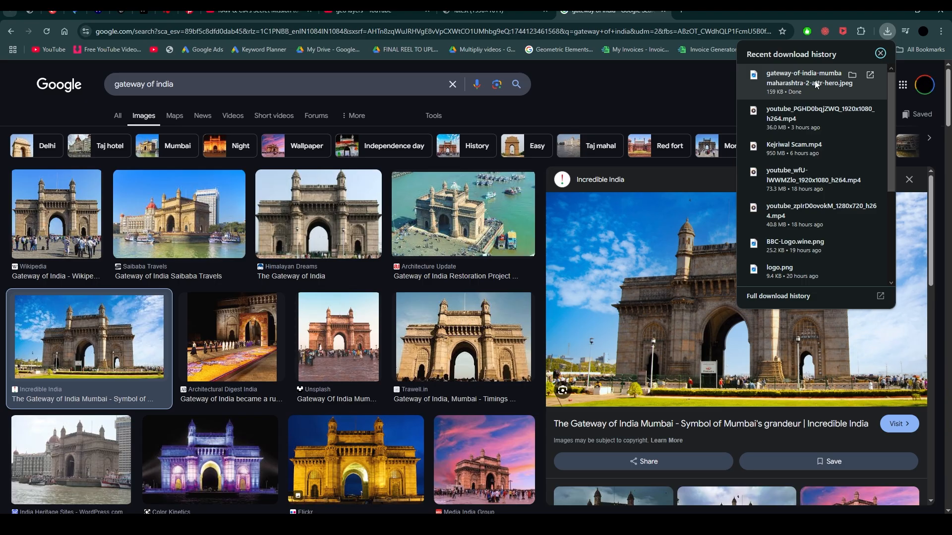
pyautogui.hotkey('alt', 'Tab')
pyautogui.moveTo(817, 84); pyautogui.dragTo(471, 426)
pyautogui.hotkey('ctrl', 'alt', 'f')
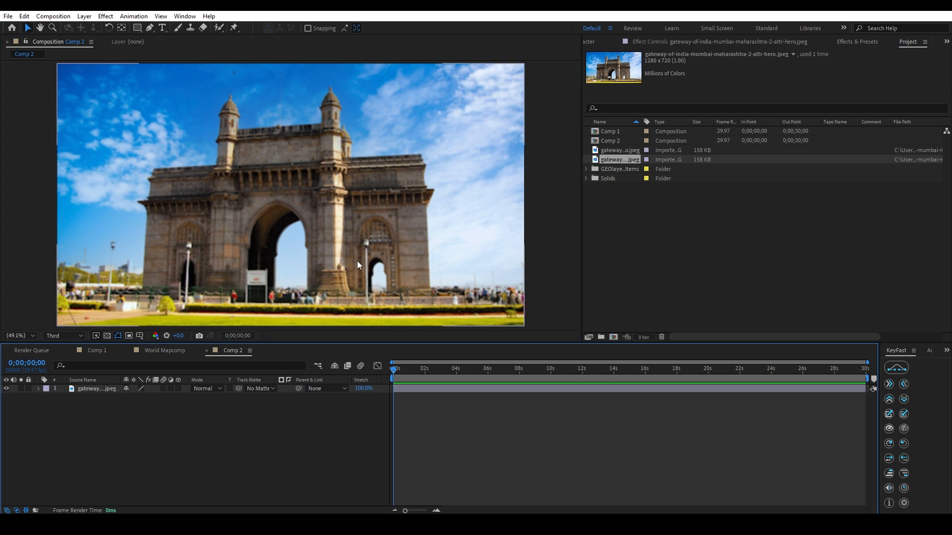
# Reopen Comp 1 and duplicate Comp 2 in the project.
pyautogui.doubleClick(610, 132)
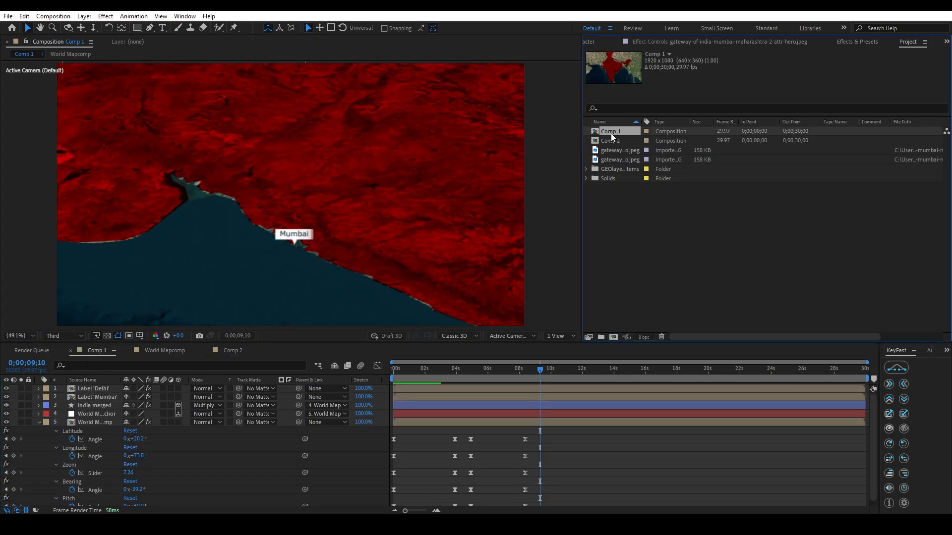
pyautogui.click(611, 141)
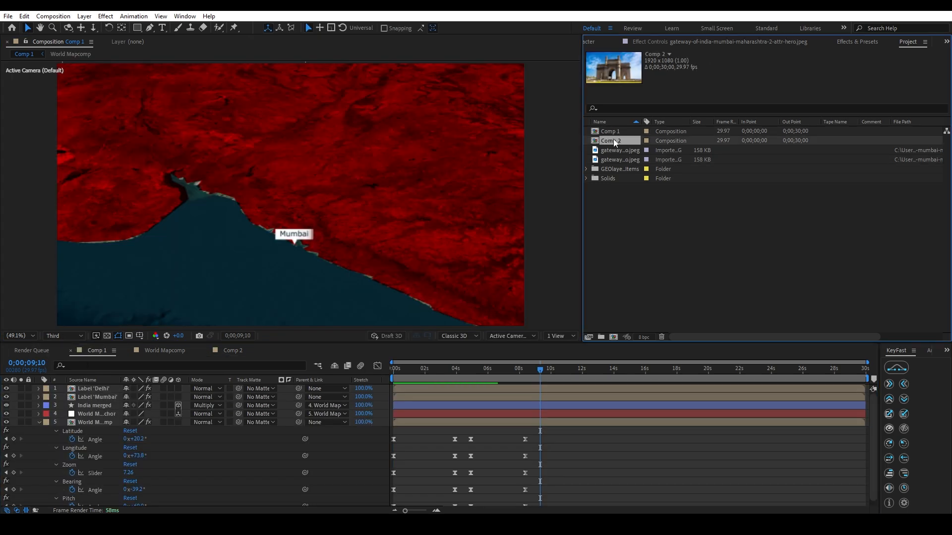
pyautogui.hotkey('ctrl', 'd')
# Add Comp 2 to Comp 1 as the uppermost layer, scale it to 40% and position it above the Mumbai label.
pyautogui.click(617, 141)
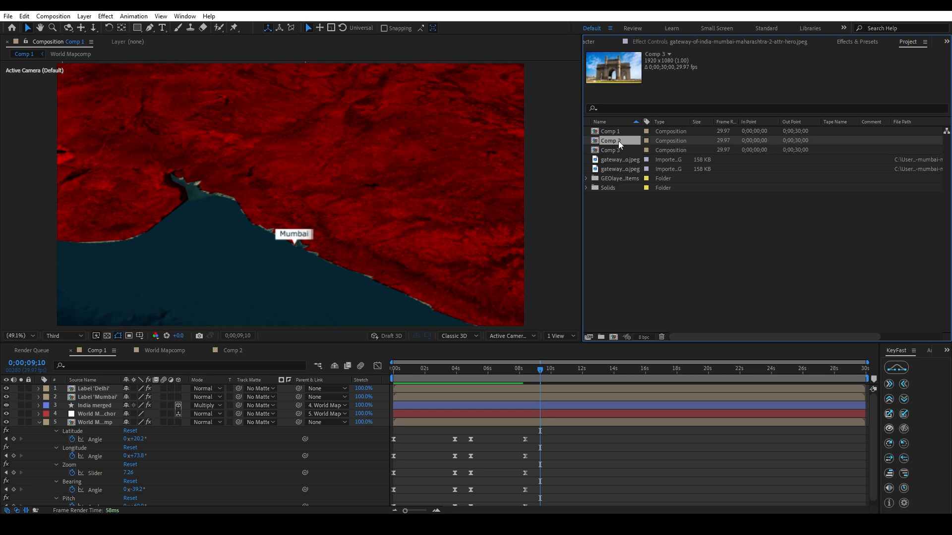
pyautogui.moveTo(619, 141); pyautogui.dragTo(315, 156)
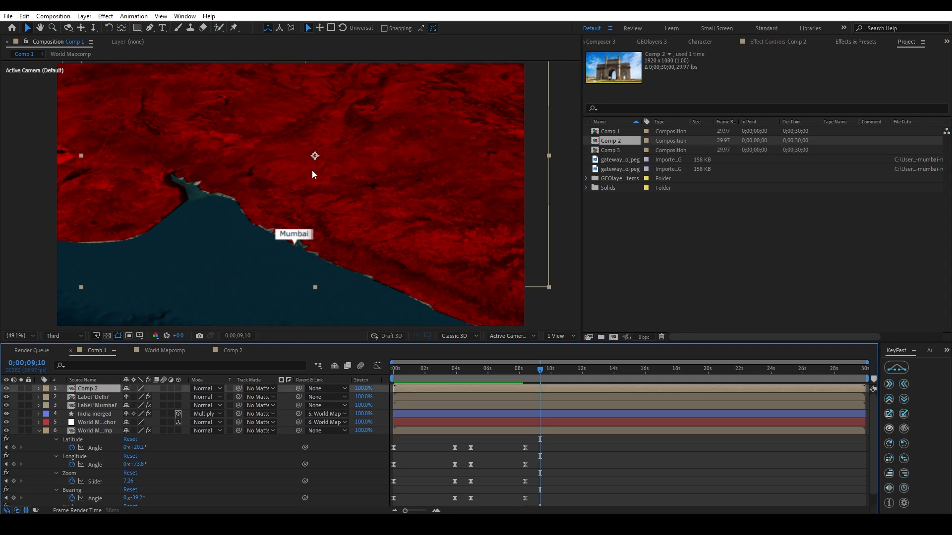
pyautogui.press('s')
pyautogui.moveTo(131, 397); pyautogui.dragTo(102, 397)
pyautogui.moveTo(311, 187); pyautogui.dragTo(308, 162)
pyautogui.click(270, 244)
pyautogui.click(227, 379)
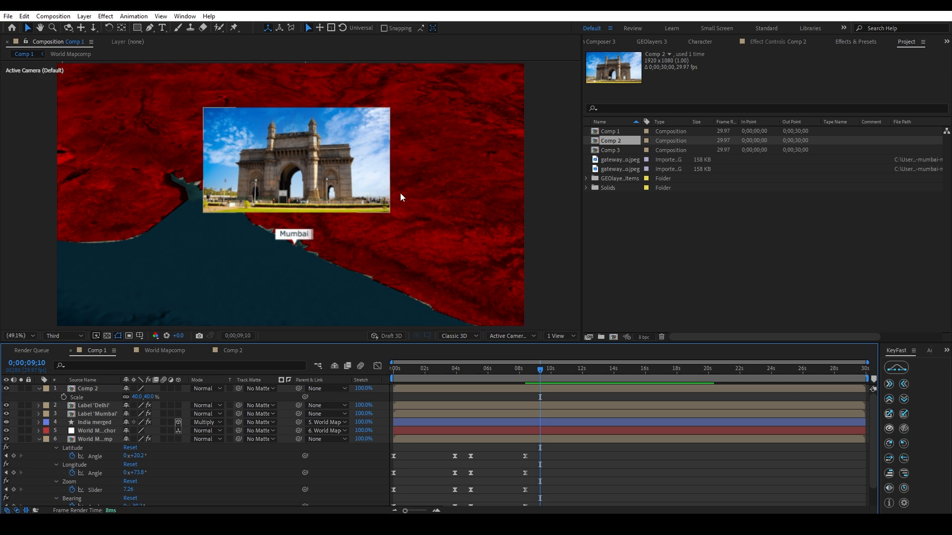
# Draw a closed triangle with the Pen tool from the Mumbai pointer to the image's two lower corners, using a 2 px stroke.
pyautogui.click(150, 28)
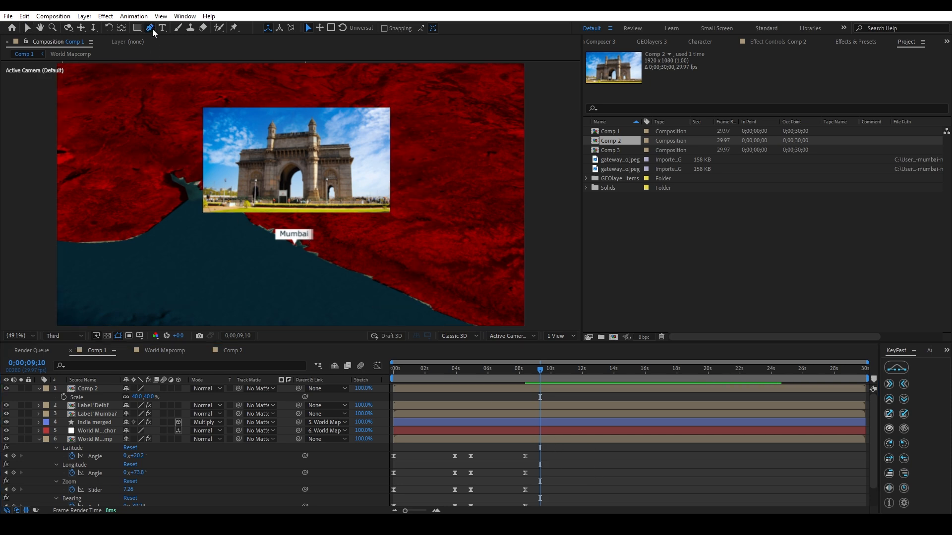
pyautogui.click(389, 211)
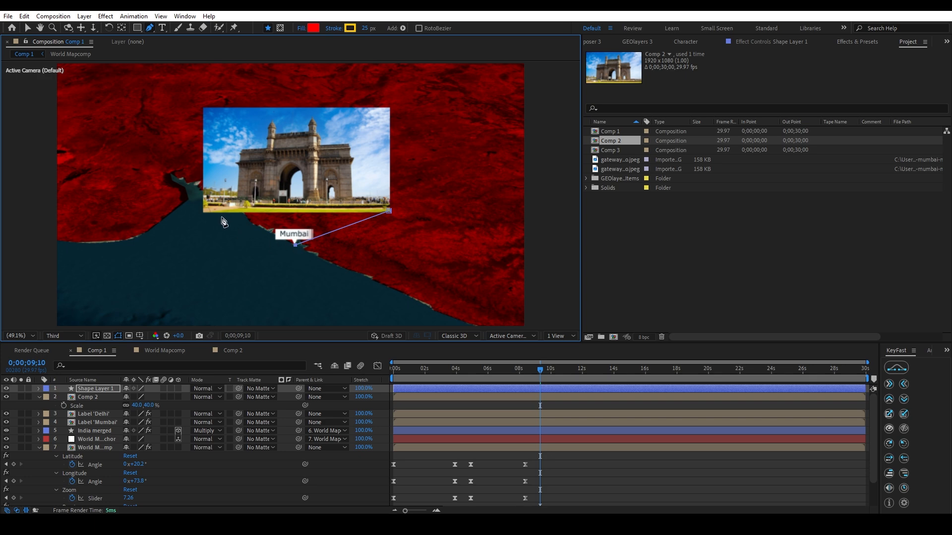
pyautogui.click(205, 211)
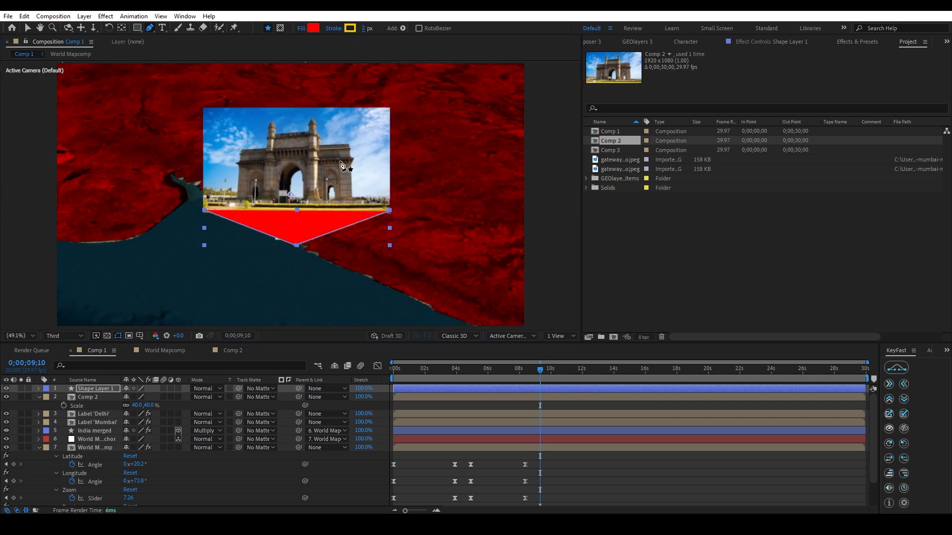
# Fill the triangle with dark grey #171616 and reduce its layer opacity to about 72%.
pyautogui.click(315, 27)
pyautogui.click(92, 212)
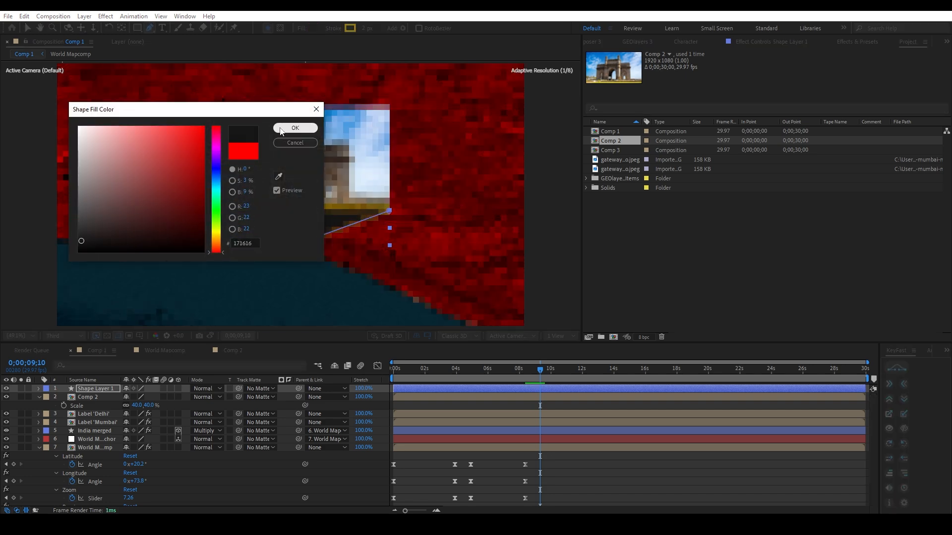
pyautogui.click(295, 128)
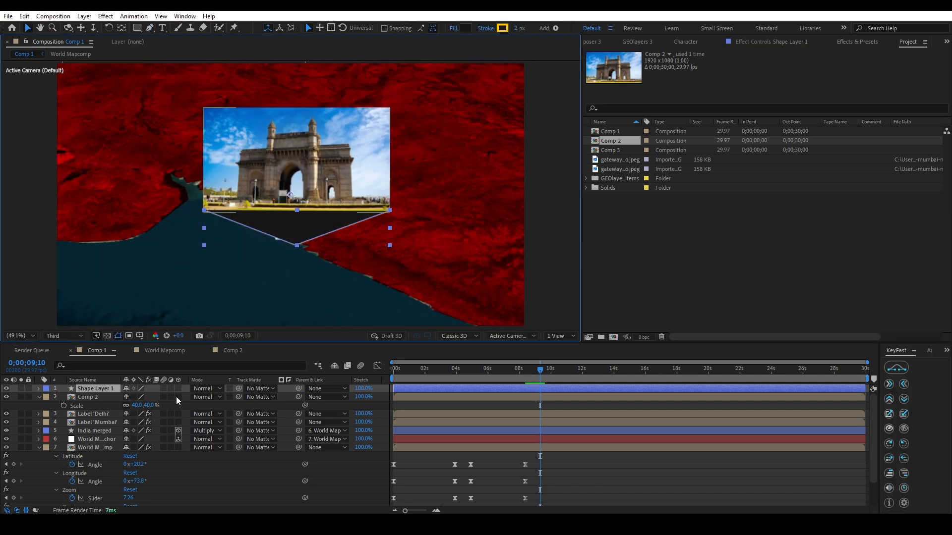
pyautogui.press('t')
pyautogui.moveTo(130, 397); pyautogui.dragTo(118, 397)
pyautogui.click(198, 397)
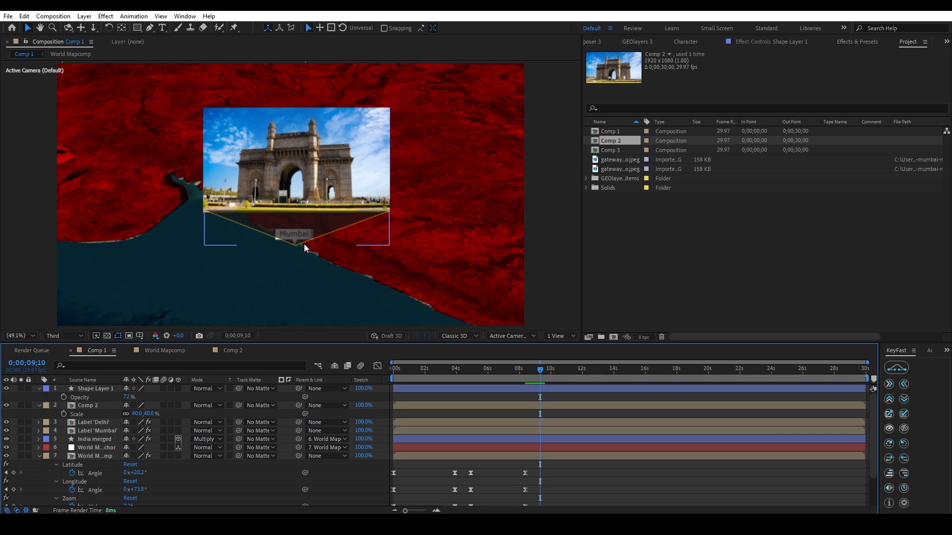
# Place the triangle's shape layer beneath Comp 2 in the layer order and deselect everything.
pyautogui.click(253, 225)
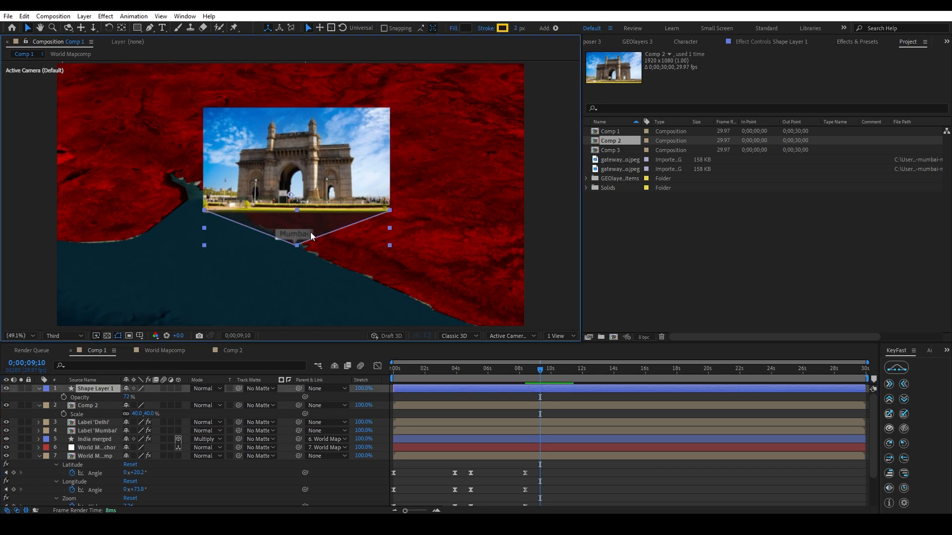
pyautogui.moveTo(112, 385); pyautogui.dragTo(104, 410)
pyautogui.press('F2')
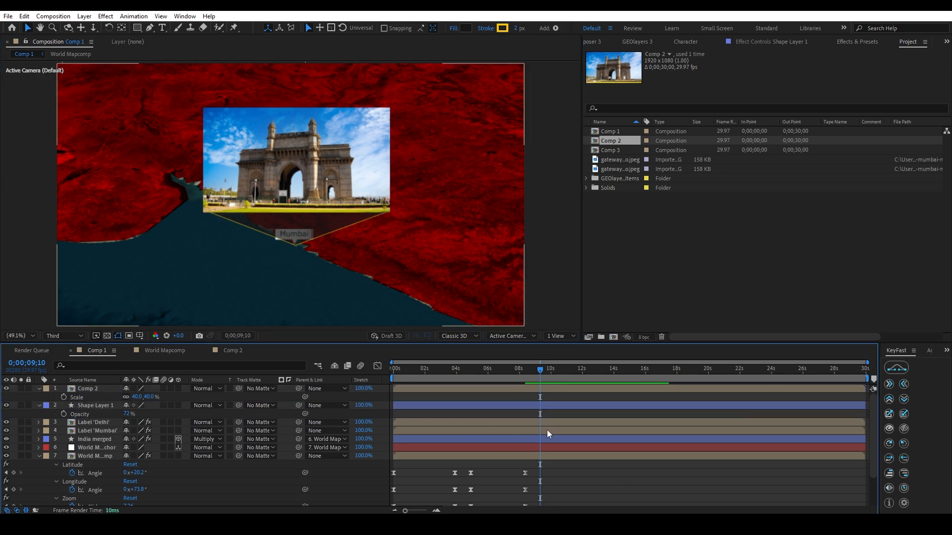
# Set the composition preview to Full resolution and inspect the image and triangle up close.
pyautogui.scroll(4, 327, 248)
pyautogui.scroll(-4, 327, 251)
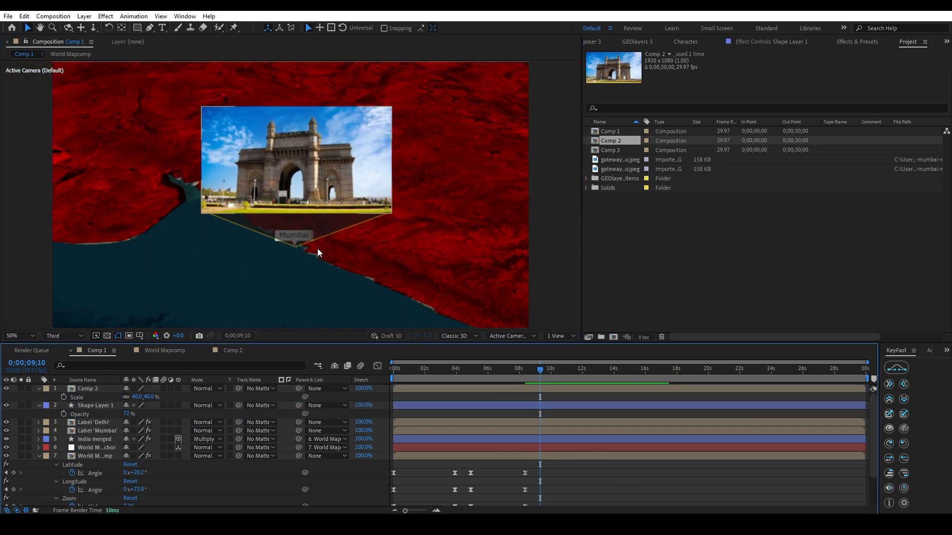
pyautogui.click(64, 336)
pyautogui.click(65, 358)
pyautogui.scroll(2, 276, 258)
pyautogui.scroll(-1, 276, 258)
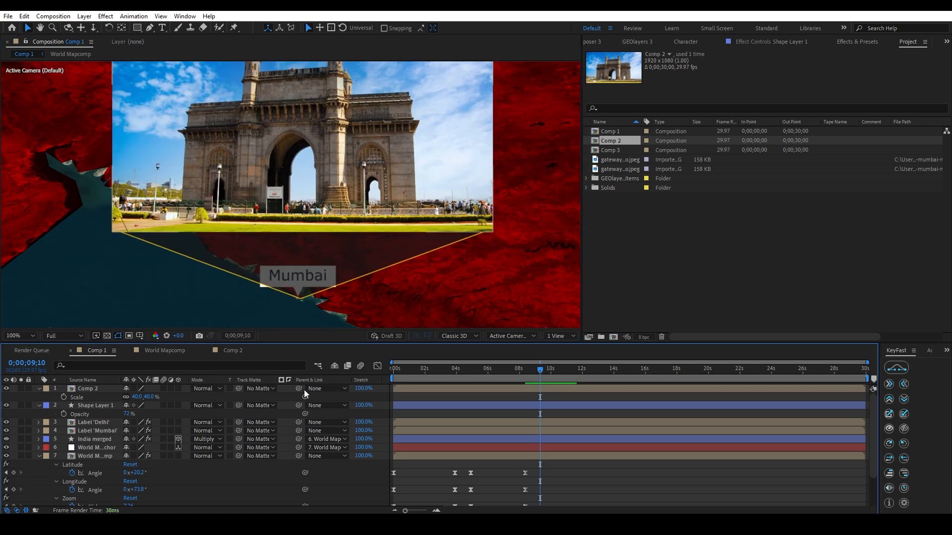
# Parent Comp 2 to Shape Layer 1, testing the link by moving the triangle and undoing that move.
pyautogui.moveTo(299, 390); pyautogui.dragTo(96, 406)
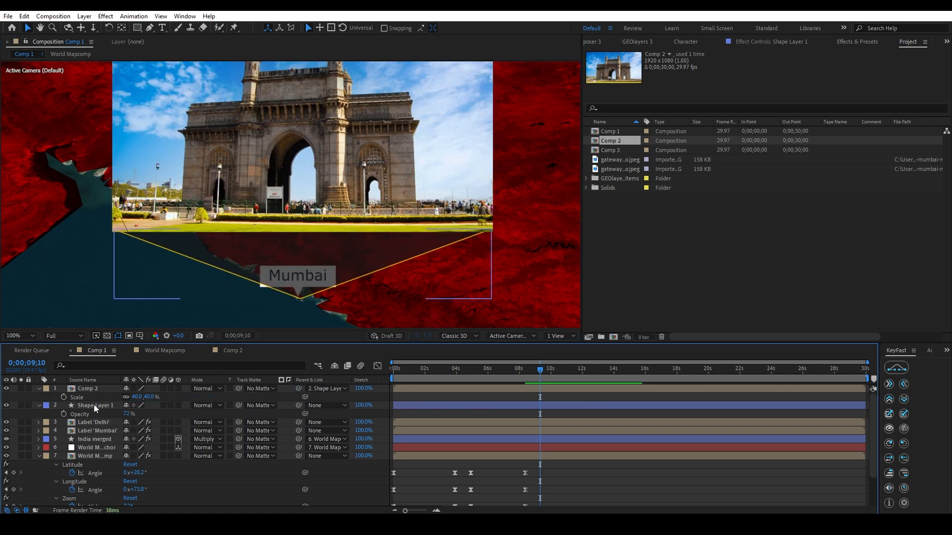
pyautogui.click(93, 406)
pyautogui.scroll(-1, 306, 281)
pyautogui.moveTo(306, 235); pyautogui.dragTo(250, 253)
pyautogui.hotkey('ctrl', 'z')
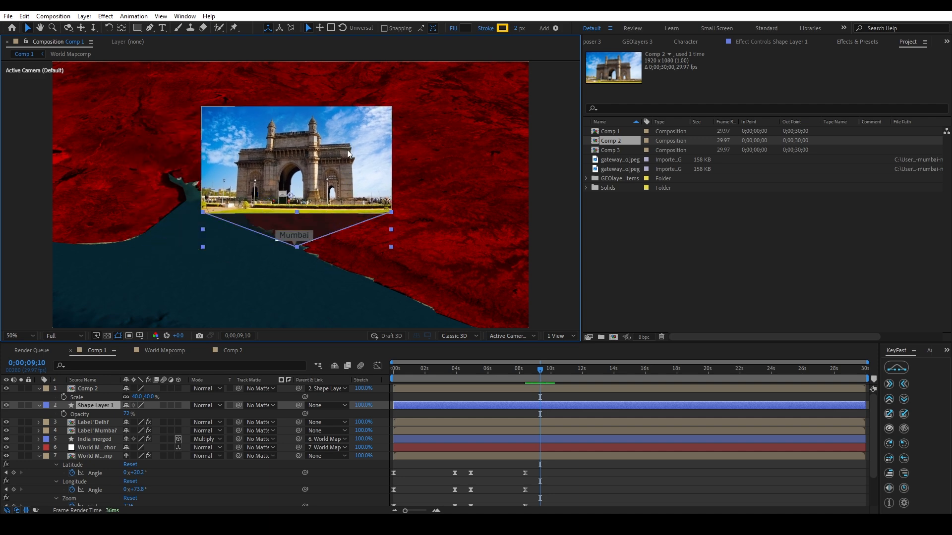
pyautogui.click(591, 471)
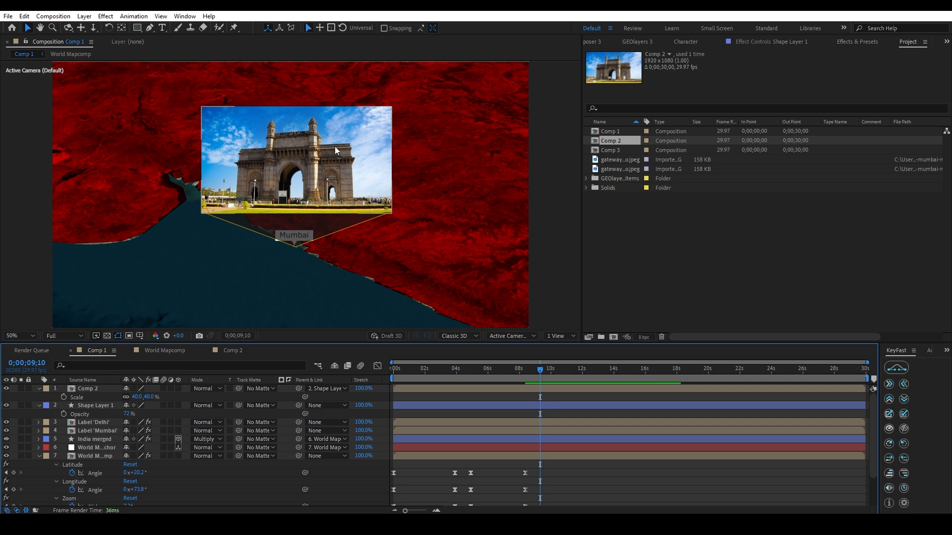
# Move Shape Layer 1's anchor point onto the triangle's lower tip beneath the Mumbai label, with snapping enabled.
pyautogui.click(305, 243)
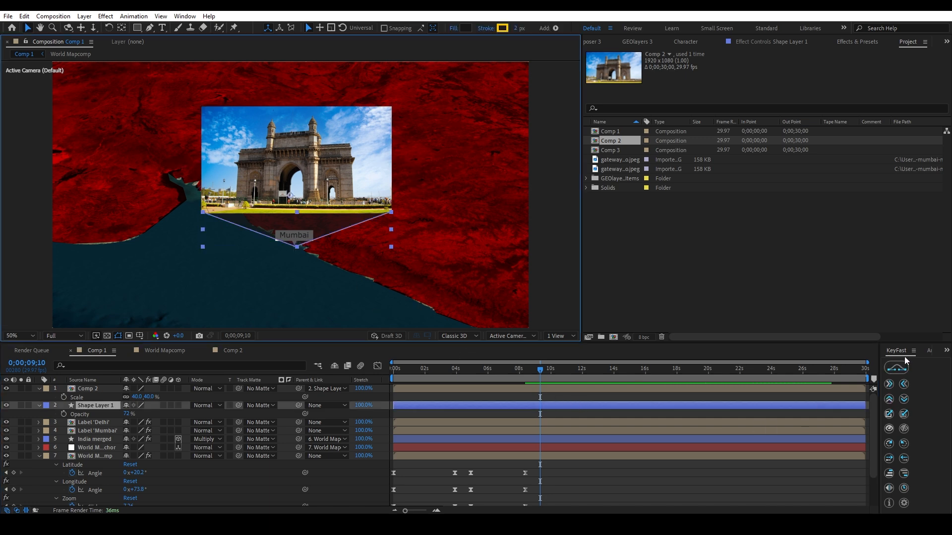
pyautogui.scroll(-1, 903, 353)
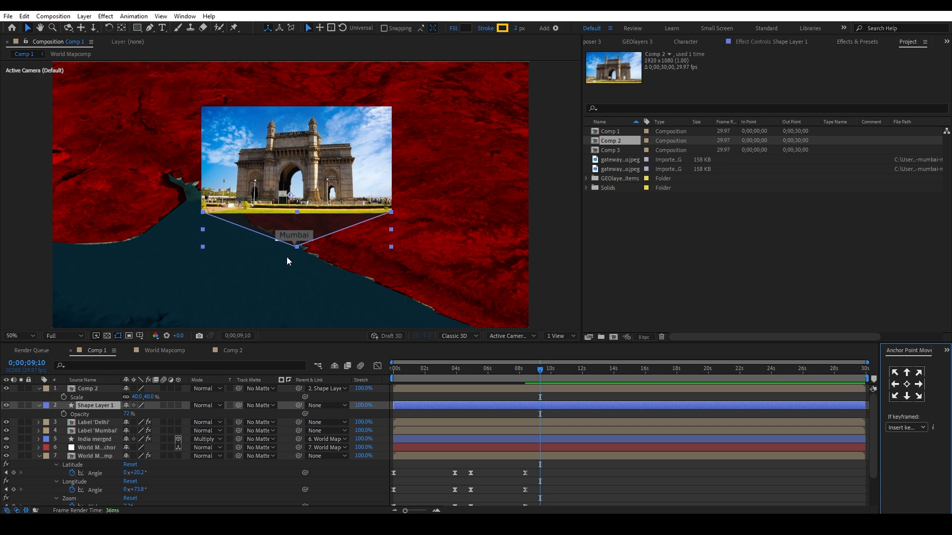
pyautogui.click(121, 28)
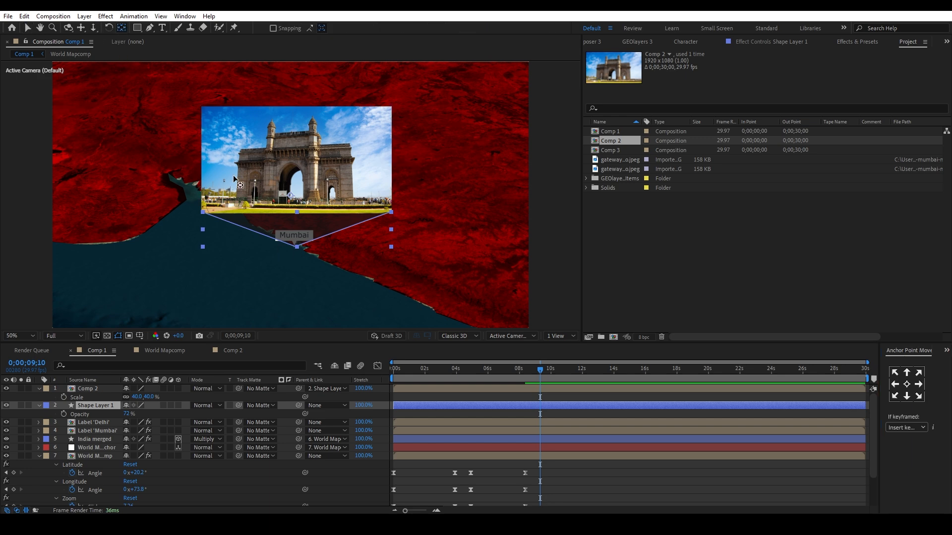
pyautogui.scroll(2, 292, 195)
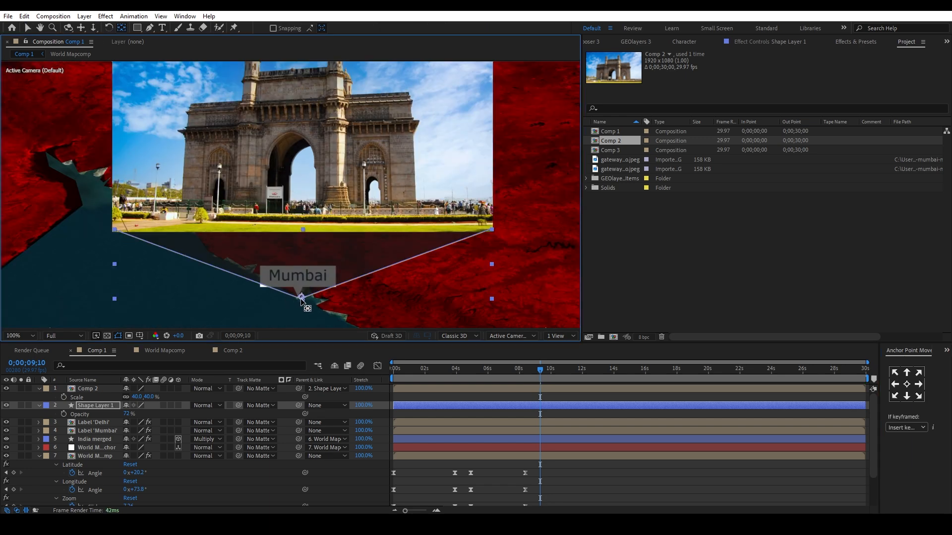
pyautogui.moveTo(301, 299); pyautogui.dragTo(302, 297)
pyautogui.click(274, 28)
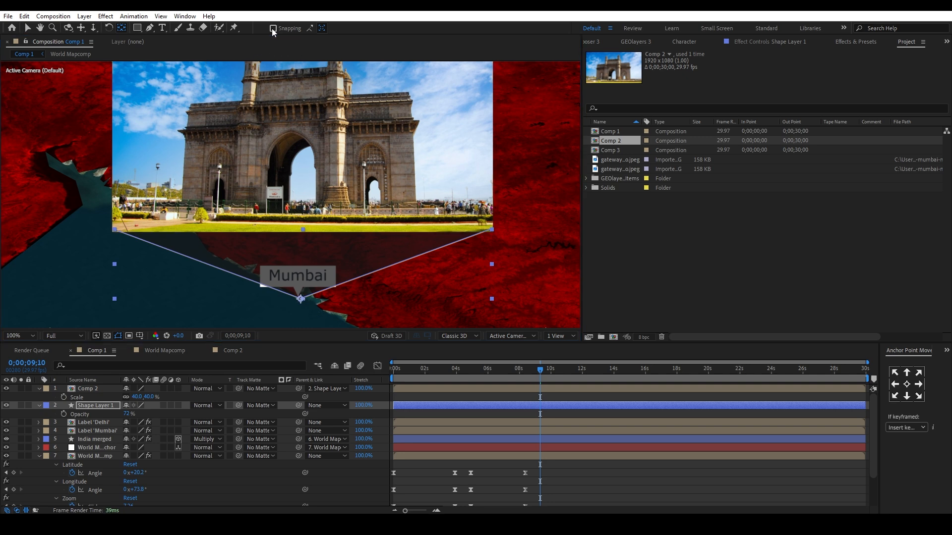
pyautogui.moveTo(300, 299); pyautogui.dragTo(303, 299)
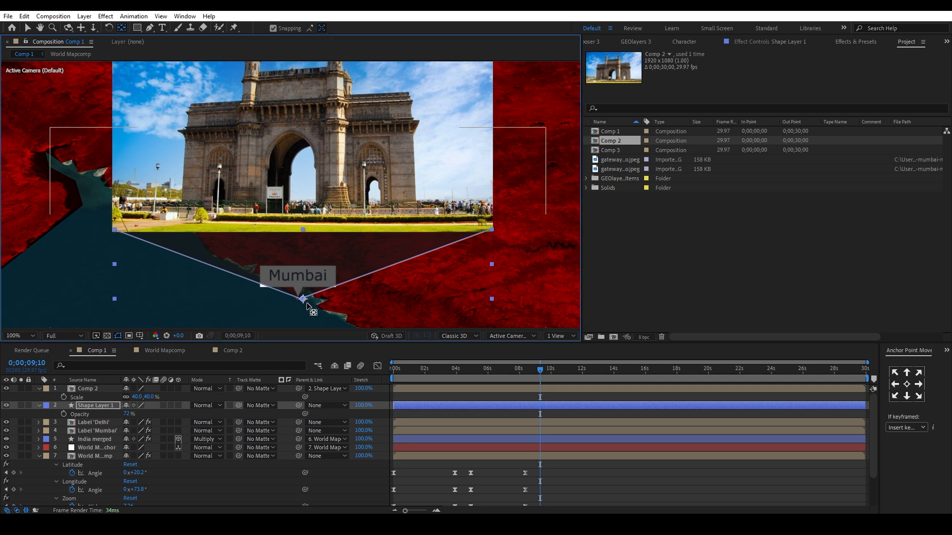
# Trim the in points of Comp 2 and Shape Layer 1 to the current time at 0;00;09;10.
pyautogui.keyDown('shift'); pyautogui.click(539, 390); pyautogui.keyUp('shift')
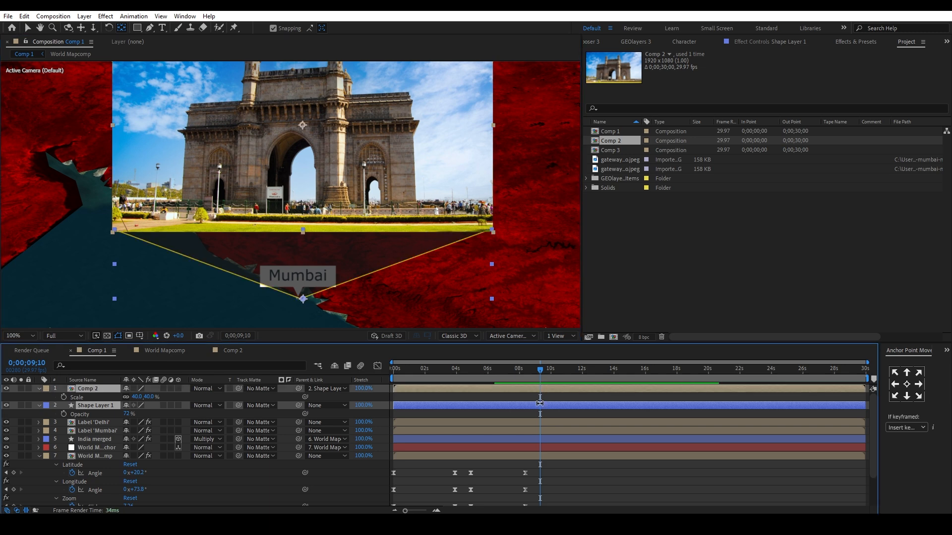
pyautogui.hotkey('alt', '[')
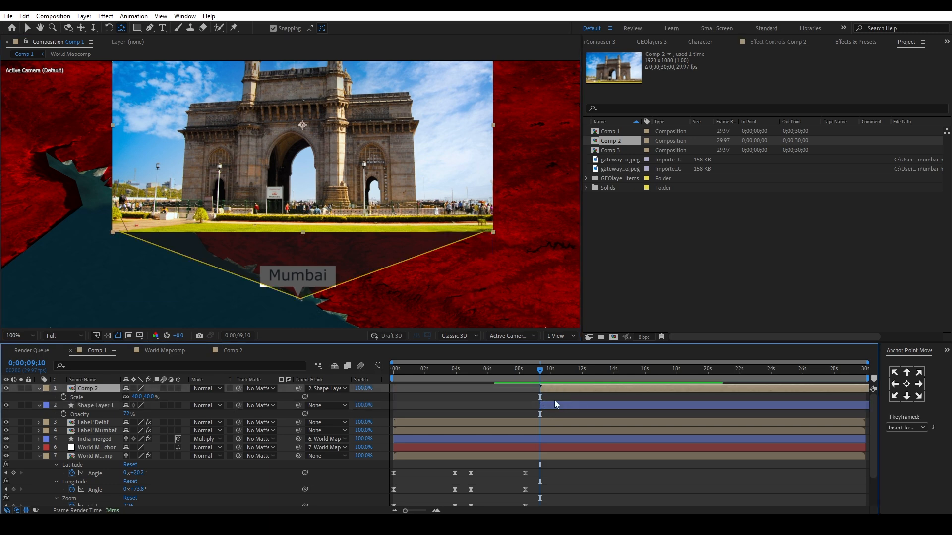
pyautogui.keyDown('shift'); pyautogui.click(554, 404); pyautogui.keyUp('shift')
pyautogui.press('v')
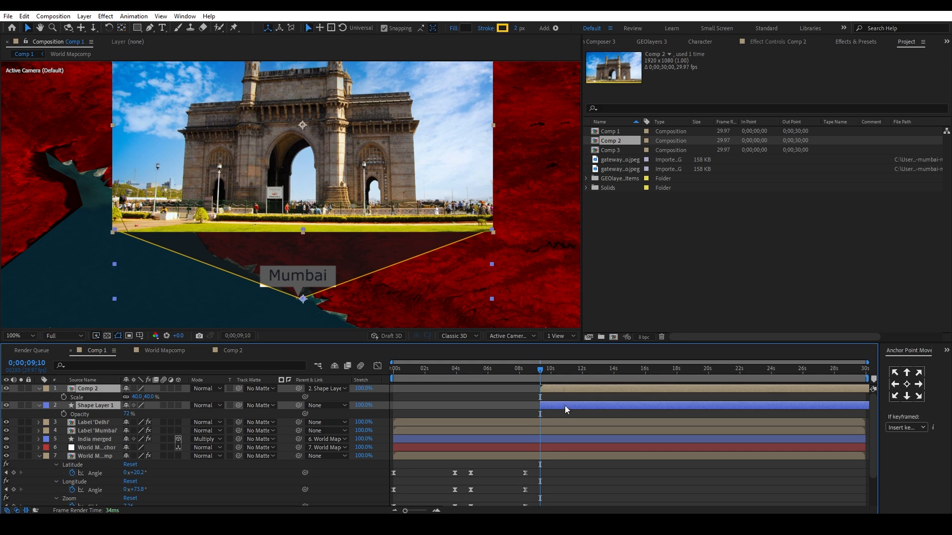
# Try shifting Comp 2 and Shape Layer 1 to other start times, including 0;00;11;29, and settle both at 0;00;09;03.
pyautogui.click(521, 373)
pyautogui.press('[')
pyautogui.click(581, 377)
pyautogui.press('[')
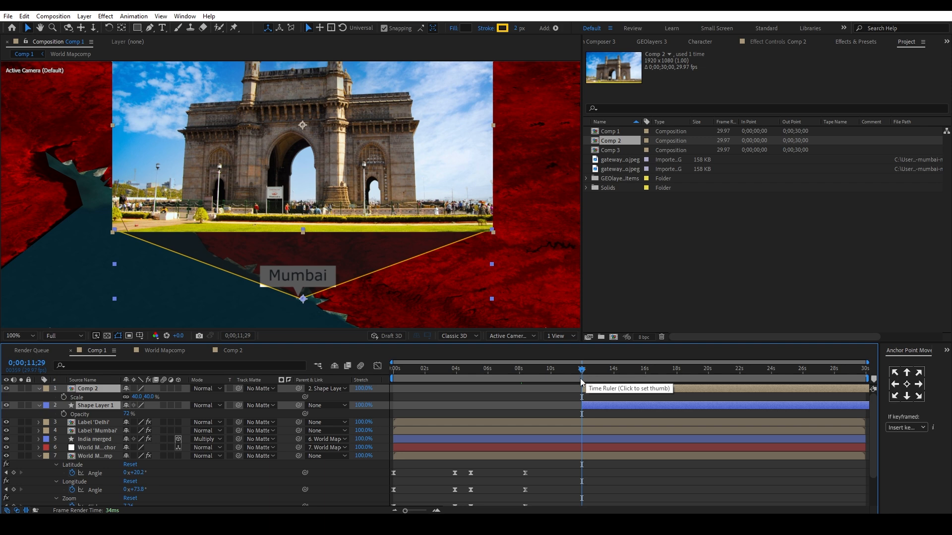
pyautogui.moveTo(580, 379); pyautogui.dragTo(537, 374)
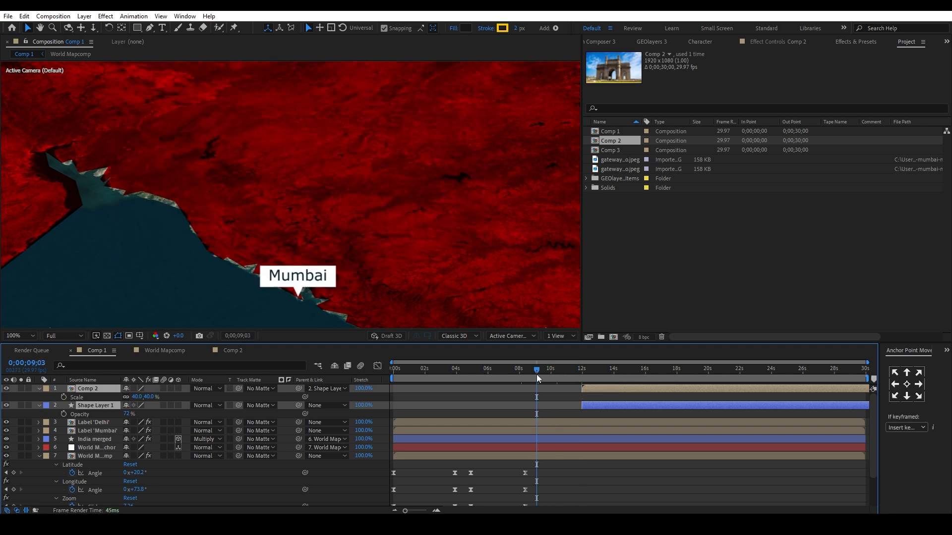
pyautogui.press('[')
pyautogui.click(583, 404)
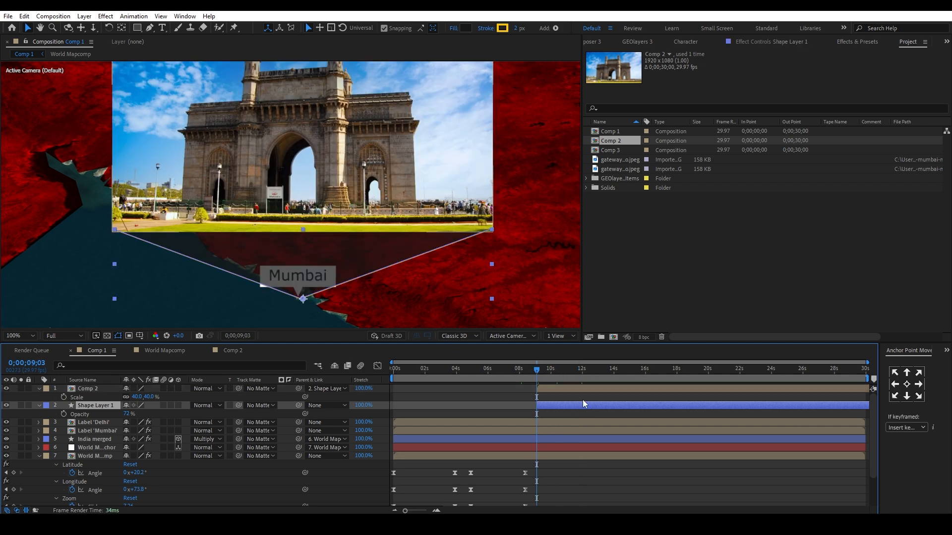
# Turn Comp 2 and Shape Layer 1 into 3D layers and collapse the expanded properties of all layers.
pyautogui.scroll(1, 892, 353)
pyautogui.click(187, 396)
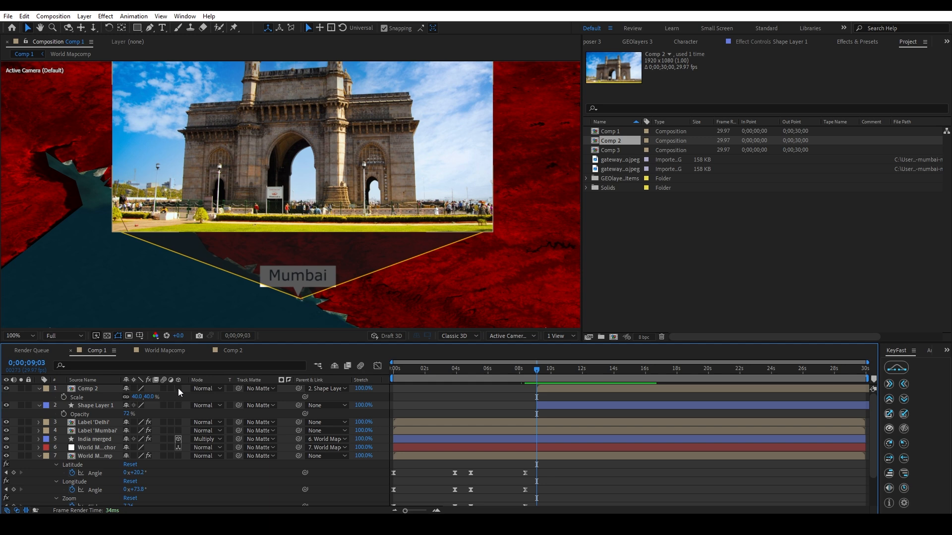
pyautogui.click(177, 389)
pyautogui.click(178, 447)
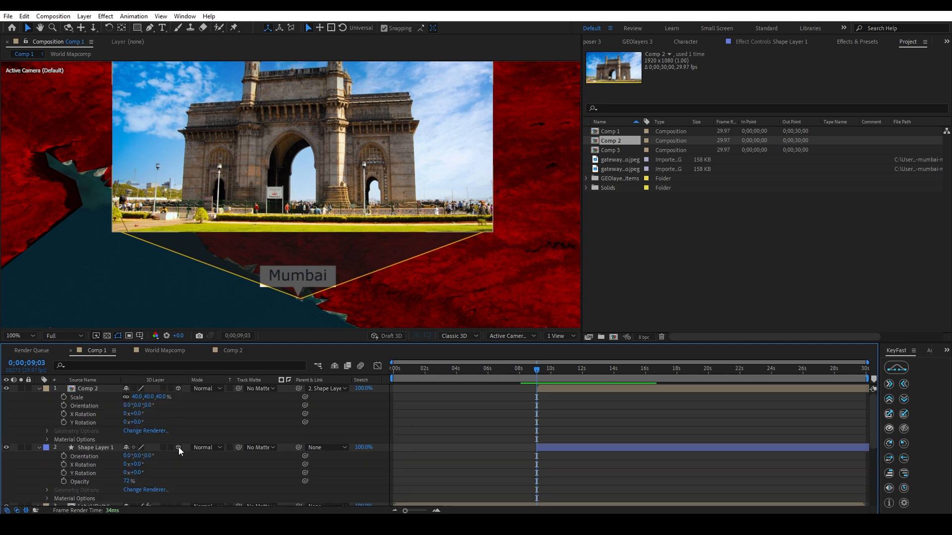
pyautogui.hotkey('ctrl', 'a')
pyautogui.click(39, 389)
pyautogui.click(468, 461)
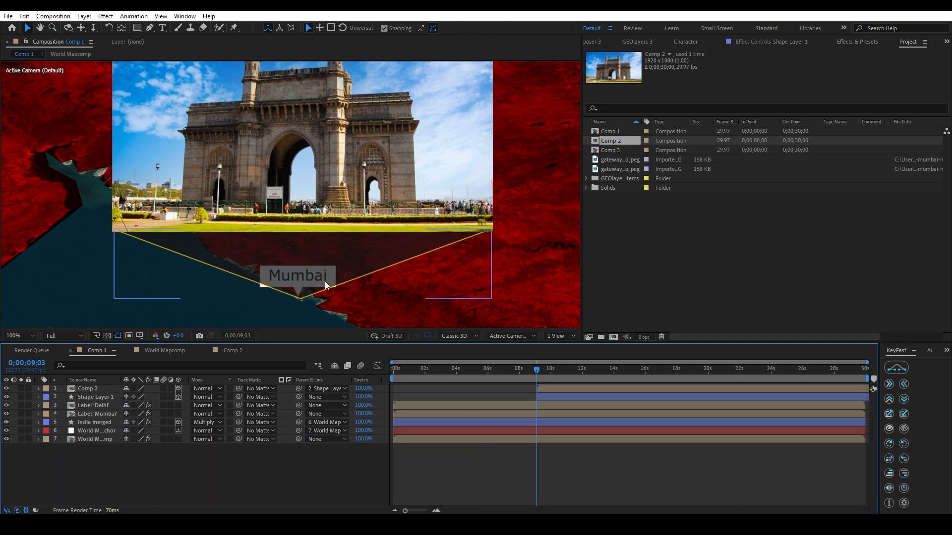
# Place the Label 'Mumbai' layer above Comp 2 in the layer order and select Shape Layer 1.
pyautogui.scroll(-1, 325, 281)
pyautogui.click(337, 201)
pyautogui.click(347, 228)
pyautogui.click(598, 464)
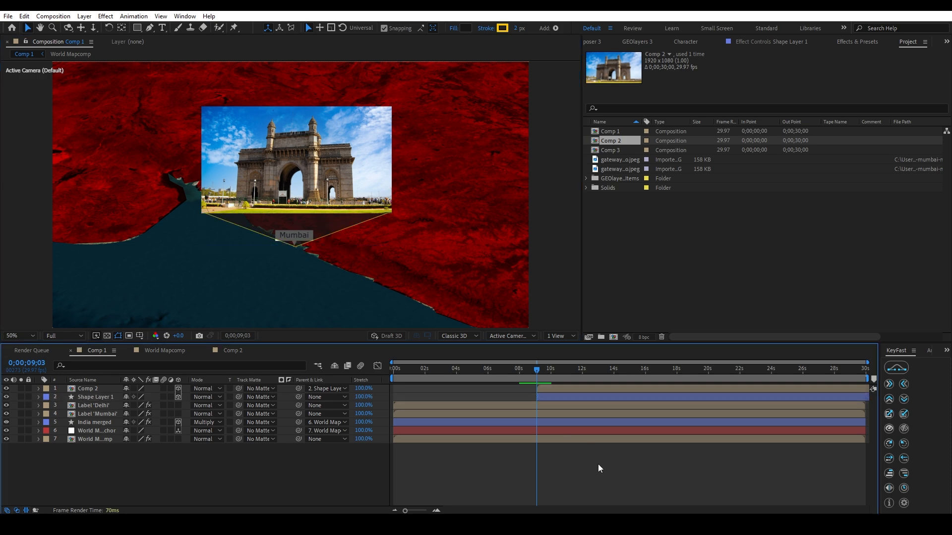
pyautogui.click(564, 395)
pyautogui.click(568, 474)
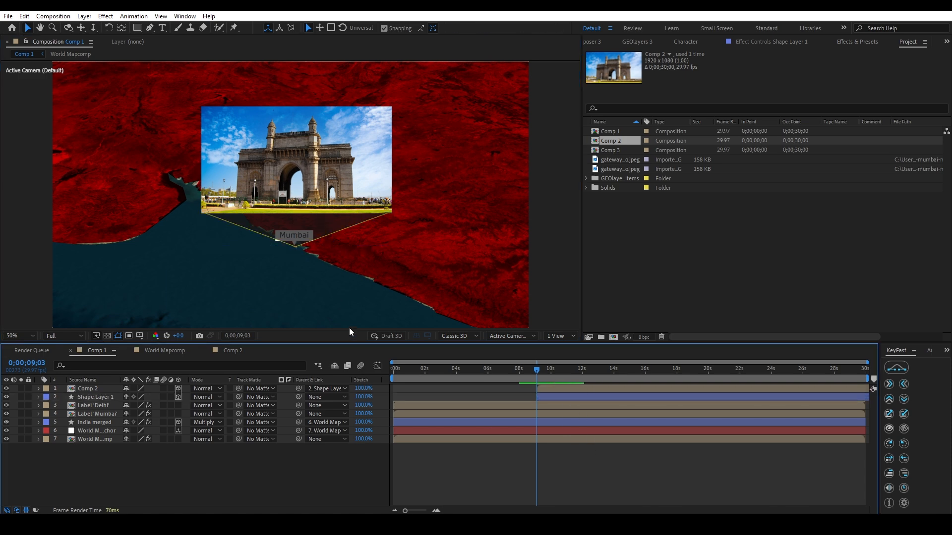
pyautogui.click(284, 244)
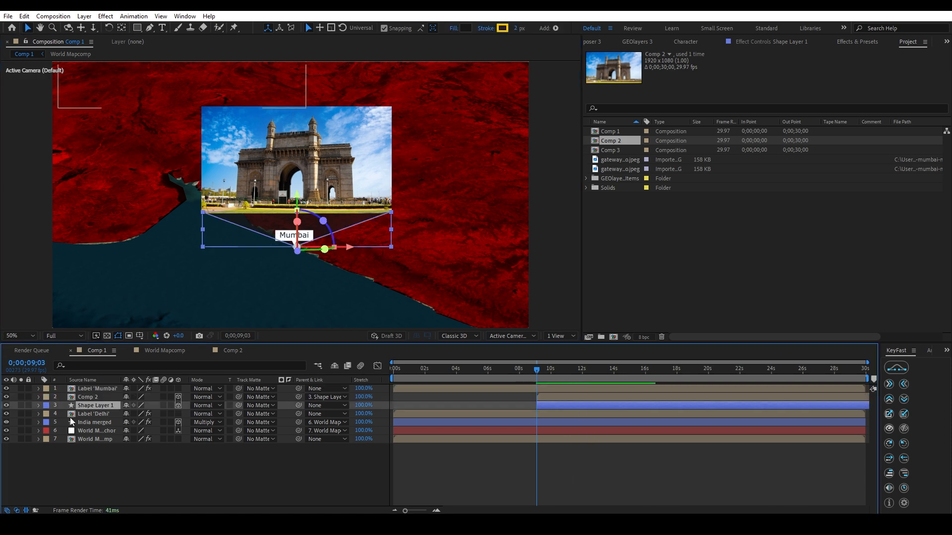
# Keyframe Shape Layer 1's scale from 0% at 0;00;09;03 to 100% about two seconds further along the timeline.
pyautogui.press('s')
pyautogui.click(64, 414)
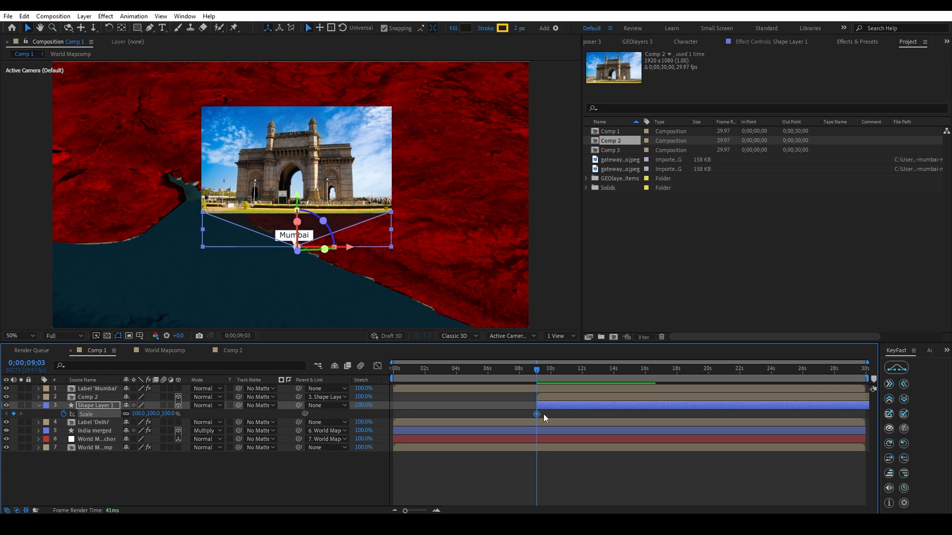
pyautogui.moveTo(537, 414); pyautogui.dragTo(569, 415)
pyautogui.click(138, 414)
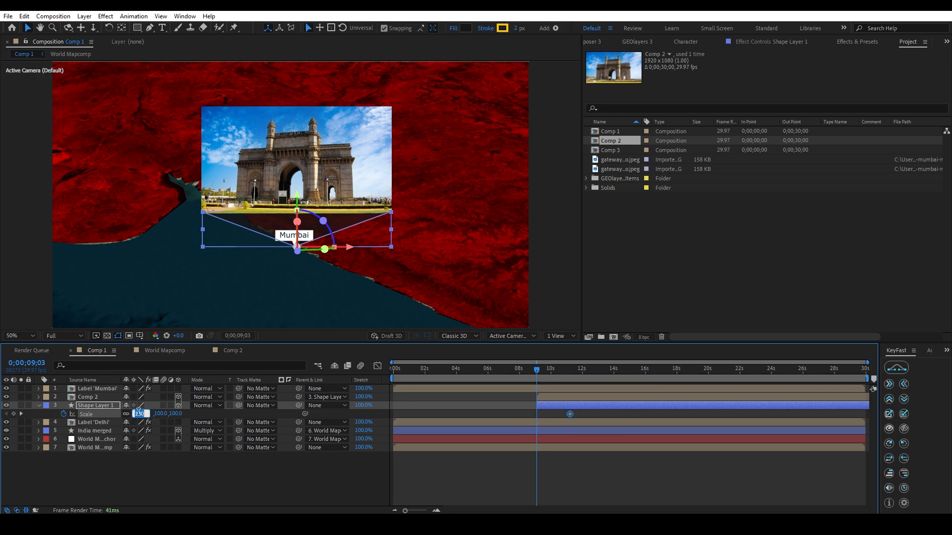
pyautogui.write('0')
pyautogui.press('Return')
pyautogui.click(582, 478)
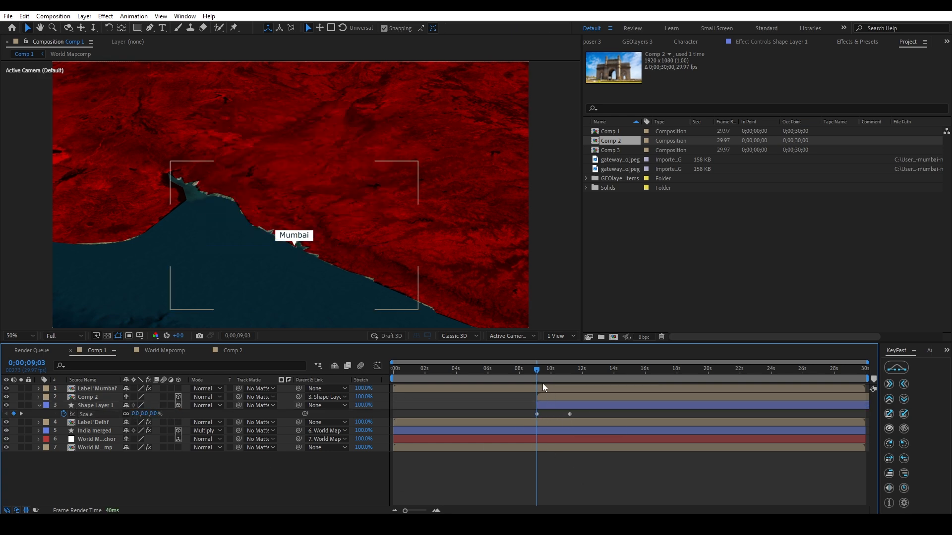
# Ease both of Shape Layer 1's scale keyframes, inspect the speed curve in the Graph Editor, and return to the layer bars.
pyautogui.moveTo(543, 373); pyautogui.dragTo(580, 370)
pyautogui.moveTo(594, 468); pyautogui.dragTo(528, 408)
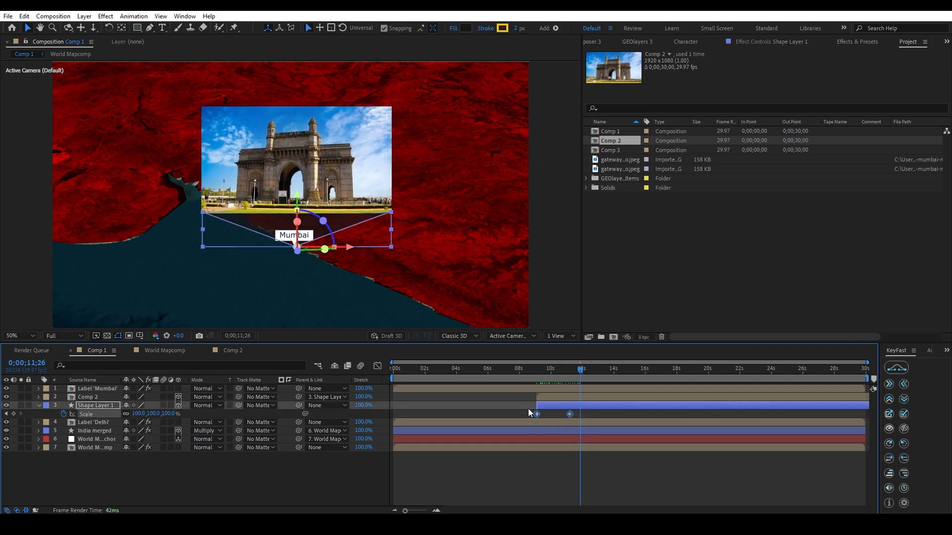
pyautogui.hotkey('shift', 'F3')
pyautogui.click(535, 370)
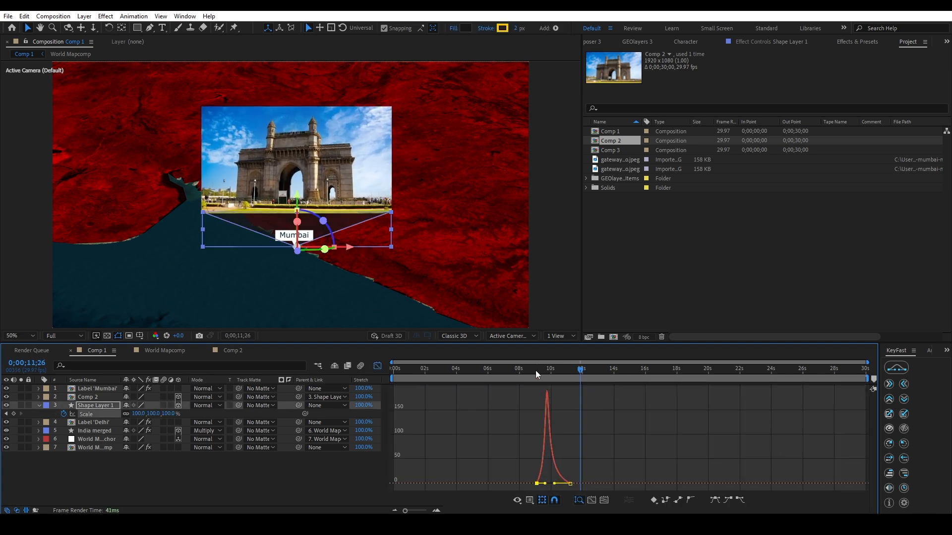
pyautogui.click(377, 366)
pyautogui.click(574, 371)
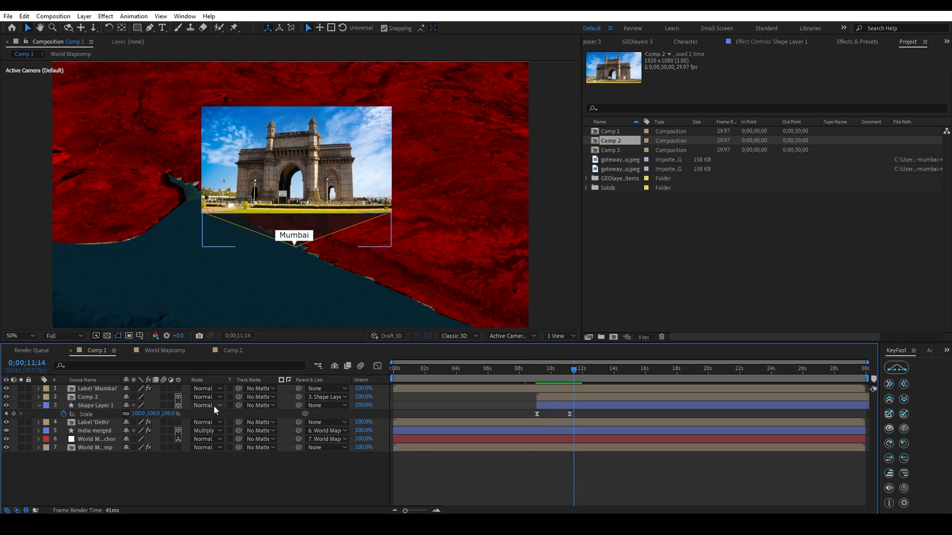
pyautogui.click(84, 406)
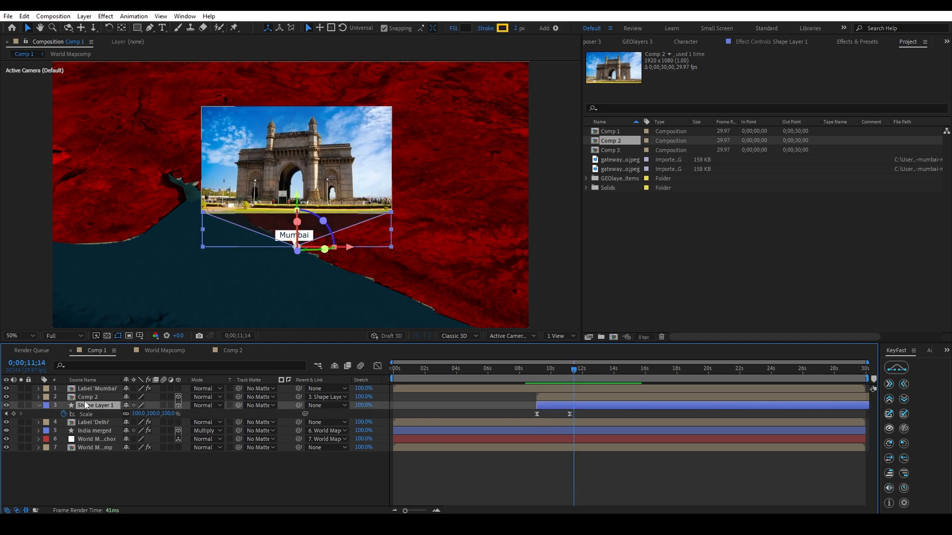
pyautogui.click(115, 397)
pyautogui.click(115, 449)
pyautogui.click(123, 462)
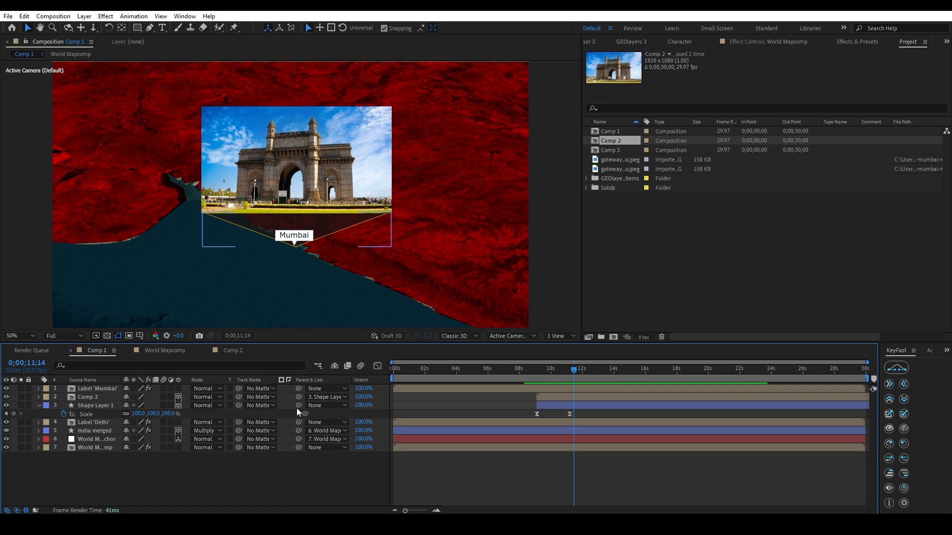
# Move Comp 2 and Shape Layer 1 together to start at about 4.7 seconds, and scrub through the animation to 0;00;11;20.
pyautogui.moveTo(550, 370); pyautogui.dragTo(526, 371)
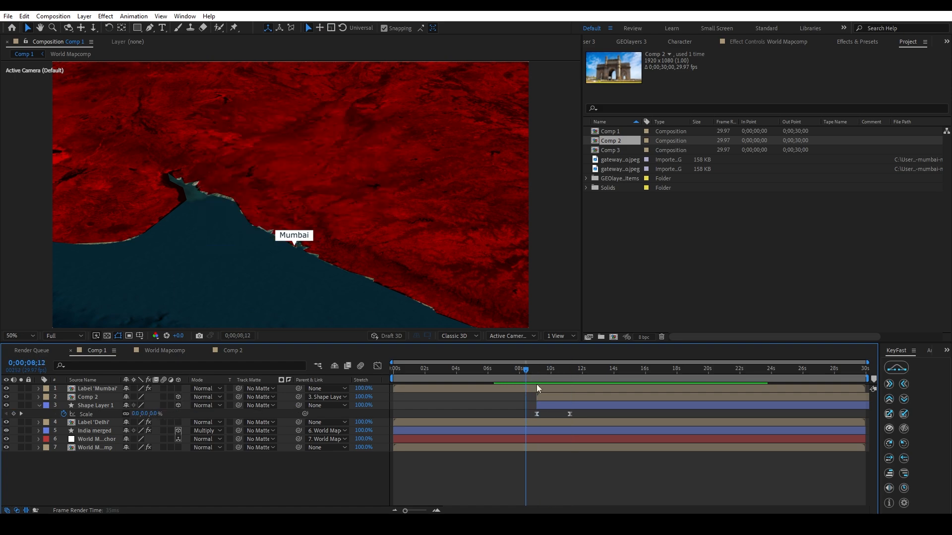
pyautogui.click(549, 397)
pyautogui.keyDown('shift'); pyautogui.click(550, 406); pyautogui.keyUp('shift')
pyautogui.moveTo(550, 405); pyautogui.dragTo(481, 408)
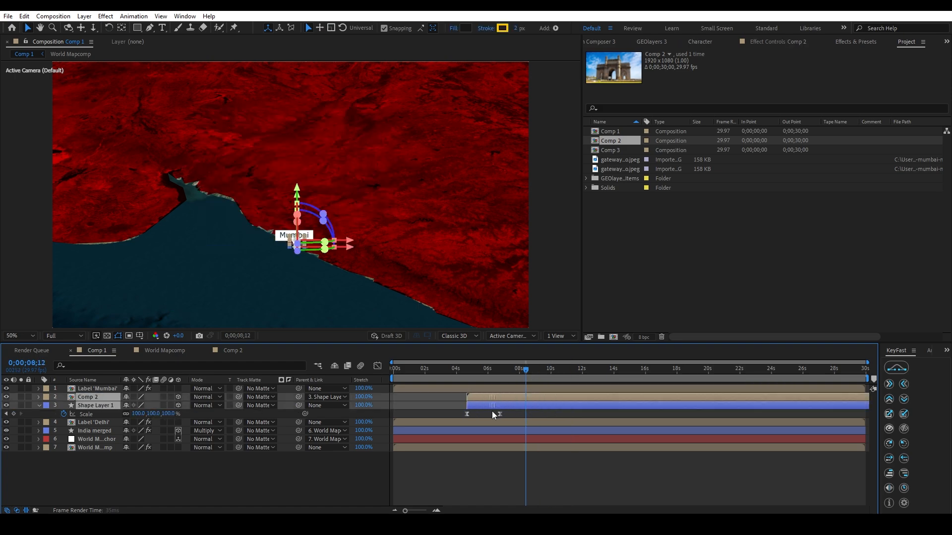
pyautogui.moveTo(491, 375); pyautogui.dragTo(574, 412)
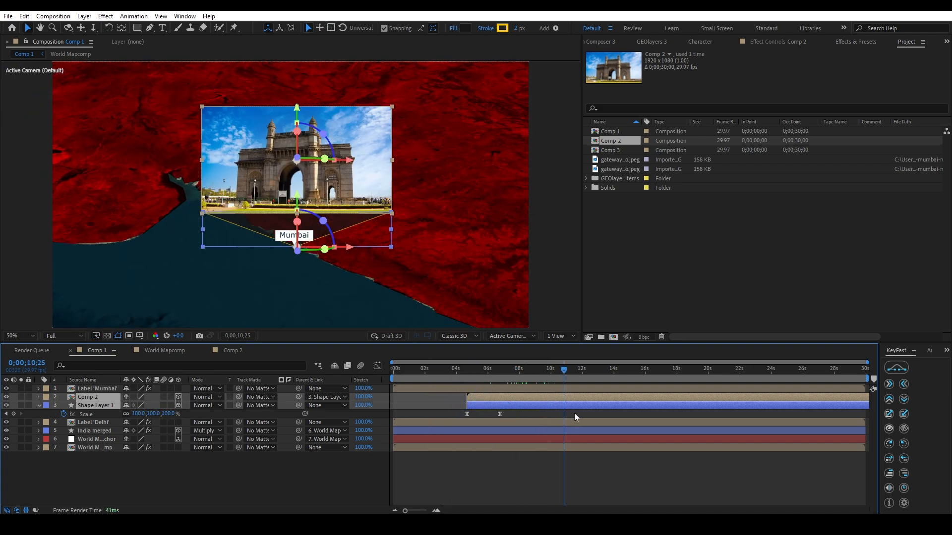
pyautogui.click(574, 463)
# Parent Shape Layer 1 to World Mapcomp Anchor and play back the animation from 0;00;05;13.
pyautogui.click(322, 404)
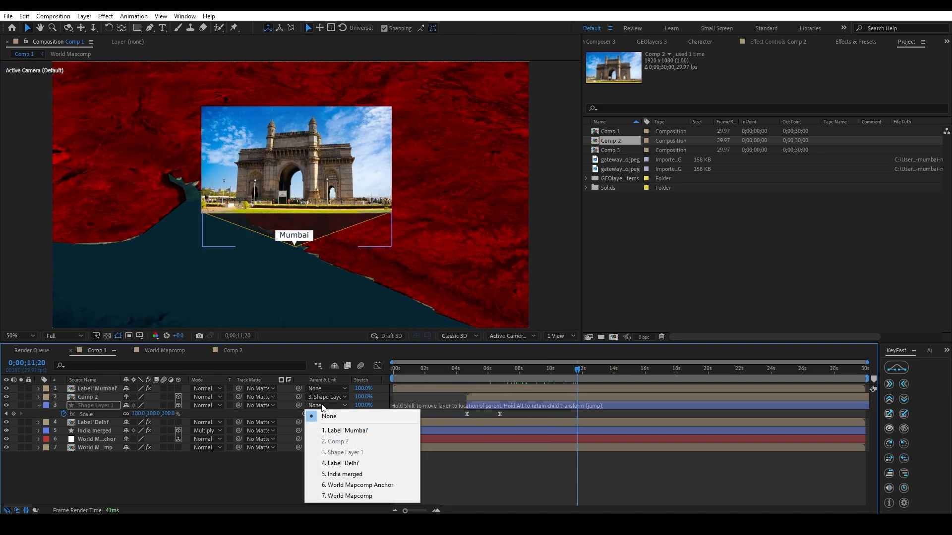
pyautogui.click(542, 406)
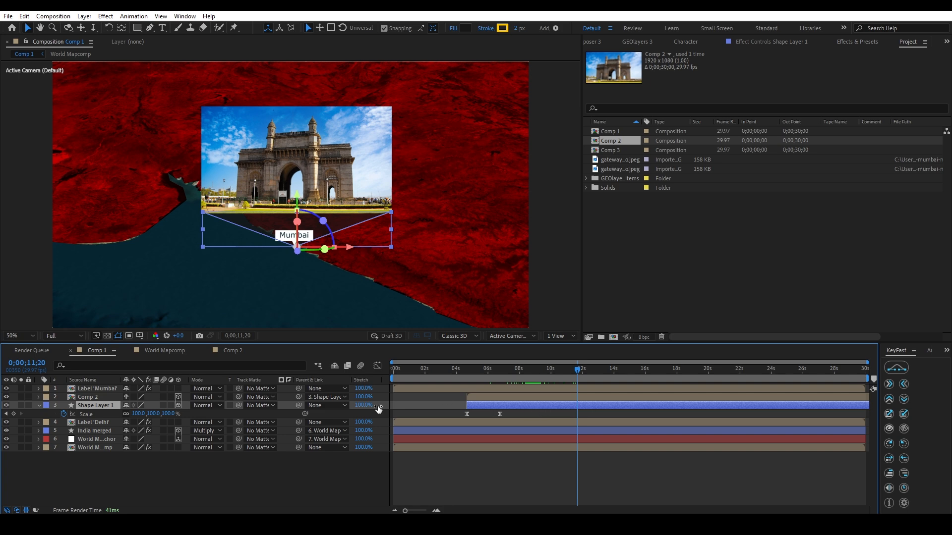
pyautogui.click(326, 405)
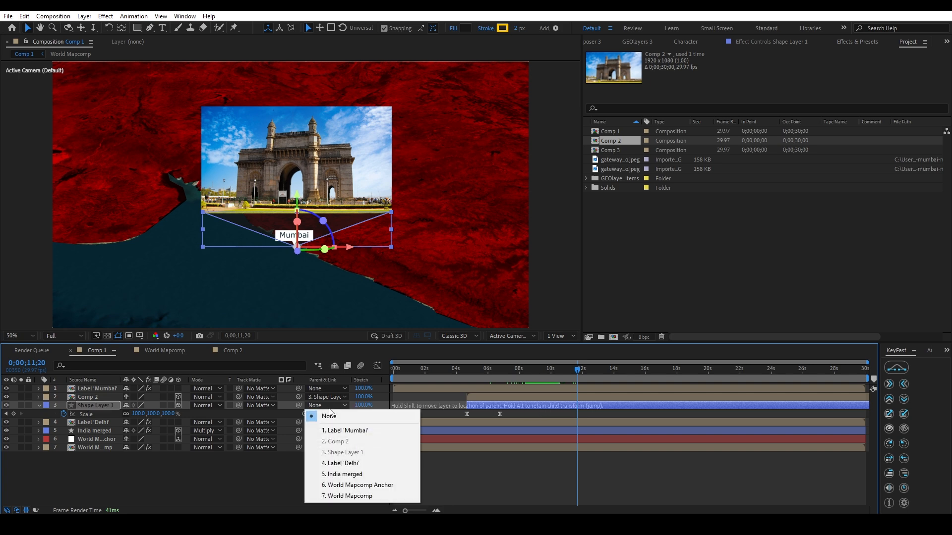
pyautogui.click(357, 487)
pyautogui.moveTo(566, 374); pyautogui.dragTo(479, 374)
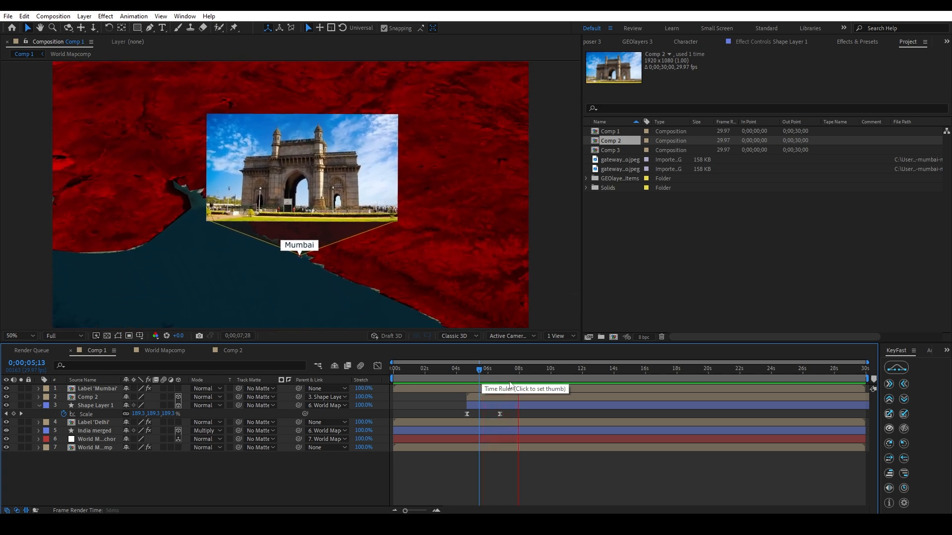
pyautogui.press('space')
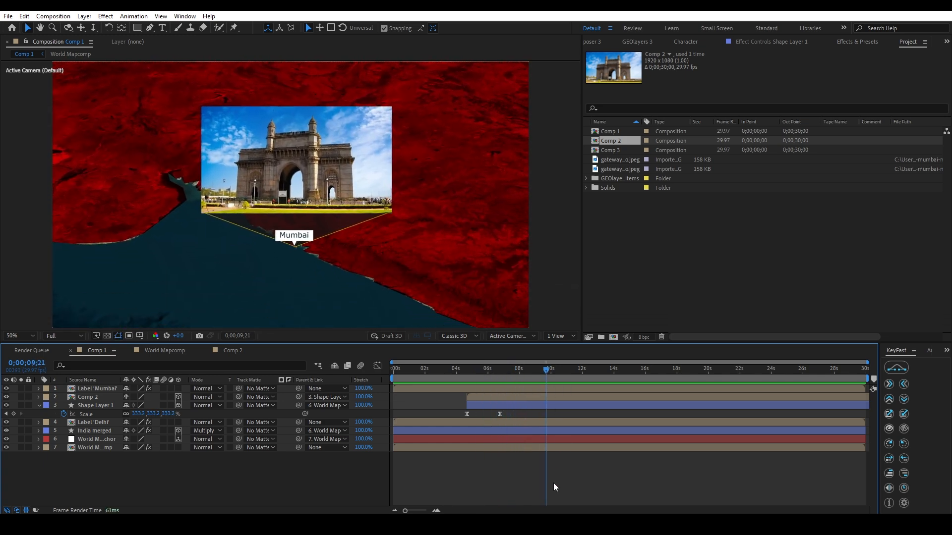
# Try tilting Shape Layer 1 with its linked image around the X axis in both directions, and undo the rotations.
pyautogui.click(89, 397)
pyautogui.click(91, 405)
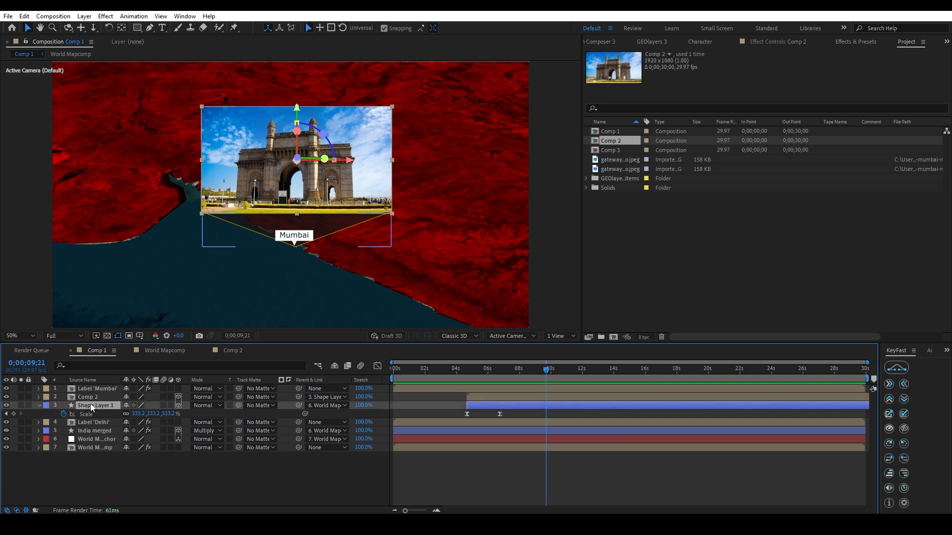
pyautogui.moveTo(297, 221)
pyautogui.mouseDown()
pyautogui.moveTo(297, 251)
pyautogui.moveTo(297, 226)
pyautogui.mouseUp()
pyautogui.hotkey('ctrl', 'z')
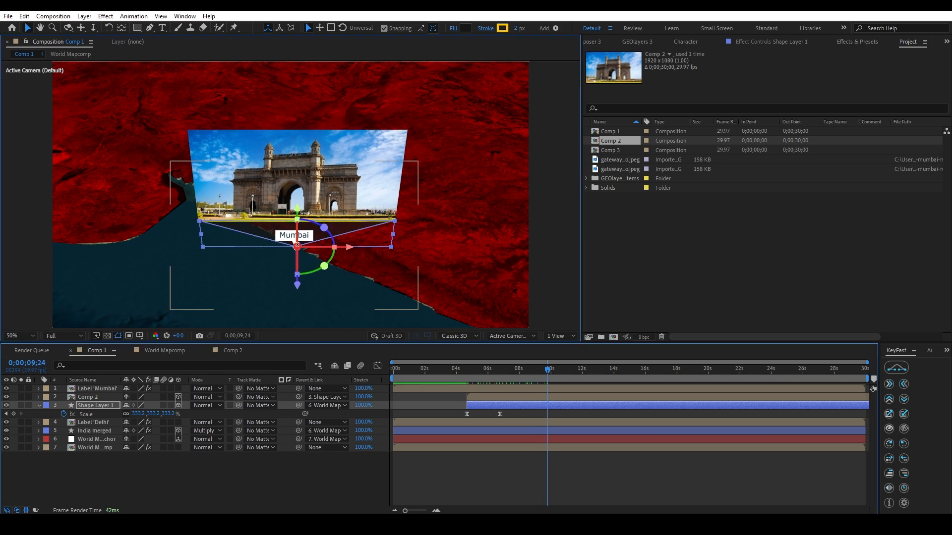
pyautogui.moveTo(298, 246); pyautogui.dragTo(297, 237)
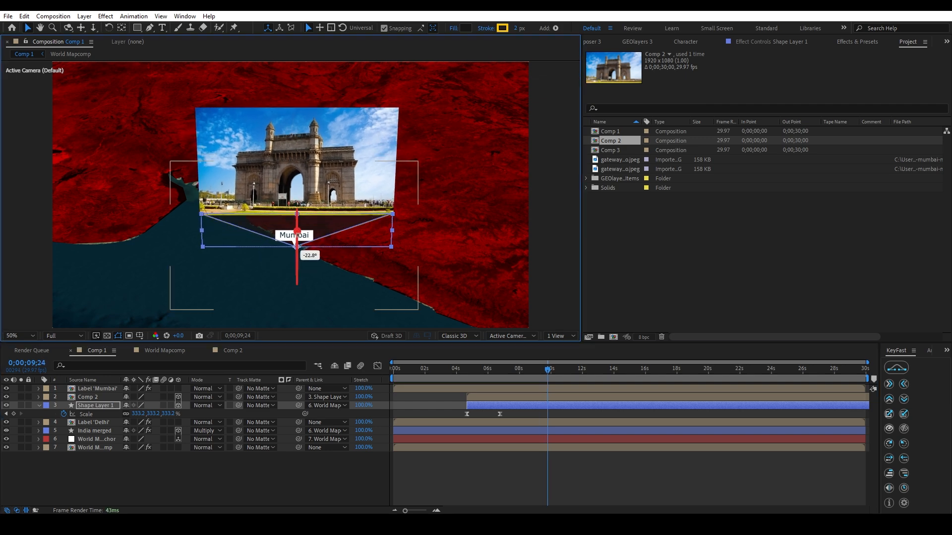
pyautogui.hotkey('ctrl', 'z')
# Move Comp 2 and Shape Layer 1 together to start at about 8.7 seconds, and import the india-gate-delhi-4-attr-hero.jpeg image into the project.
pyautogui.click(510, 373)
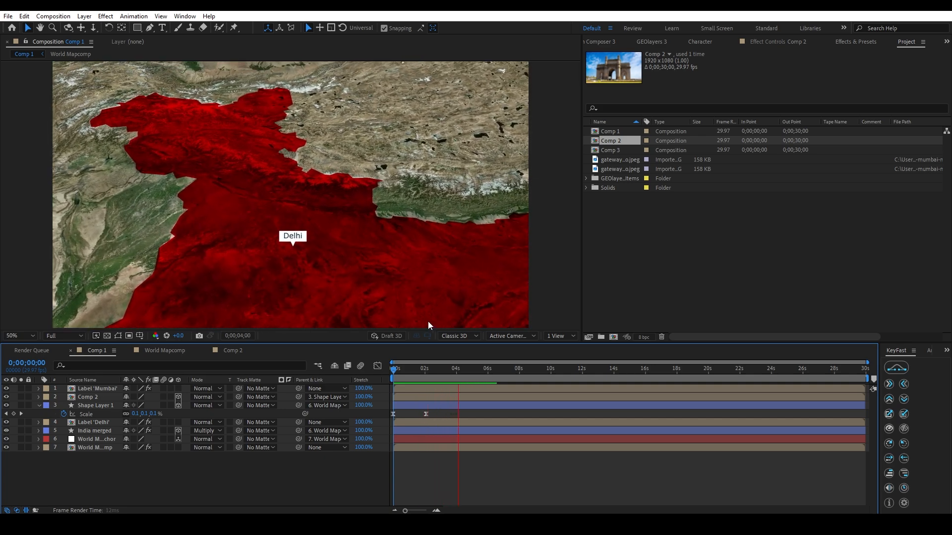
pyautogui.click(463, 407)
pyautogui.moveTo(463, 407); pyautogui.dragTo(608, 409)
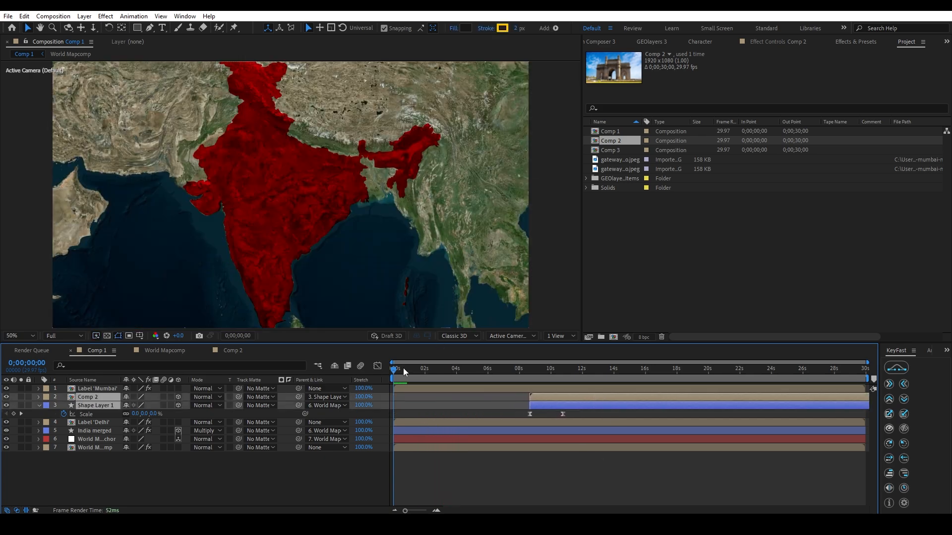
pyautogui.rightClick(623, 222)
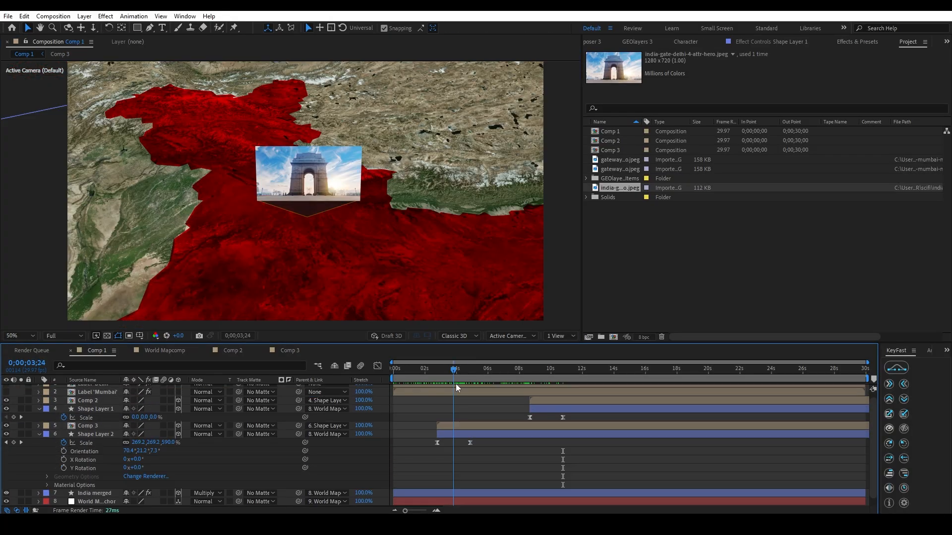
# Move Comp 2 and Shape Layer 1 together to start at about 4.9 seconds, and play back the animation with both callouts.
pyautogui.moveTo(456, 383)
pyautogui.mouseDown()
pyautogui.moveTo(536, 390)
pyautogui.moveTo(487, 411)
pyautogui.moveTo(450, 369)
pyautogui.mouseUp()
pyautogui.click(540, 400)
pyautogui.keyDown('shift'); pyautogui.click(554, 412); pyautogui.keyUp('shift')
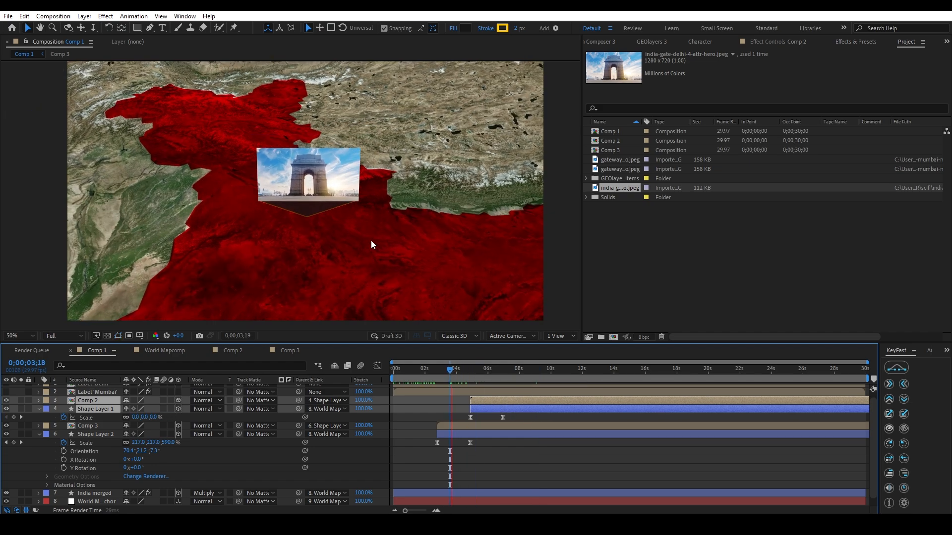
pyautogui.press('space')
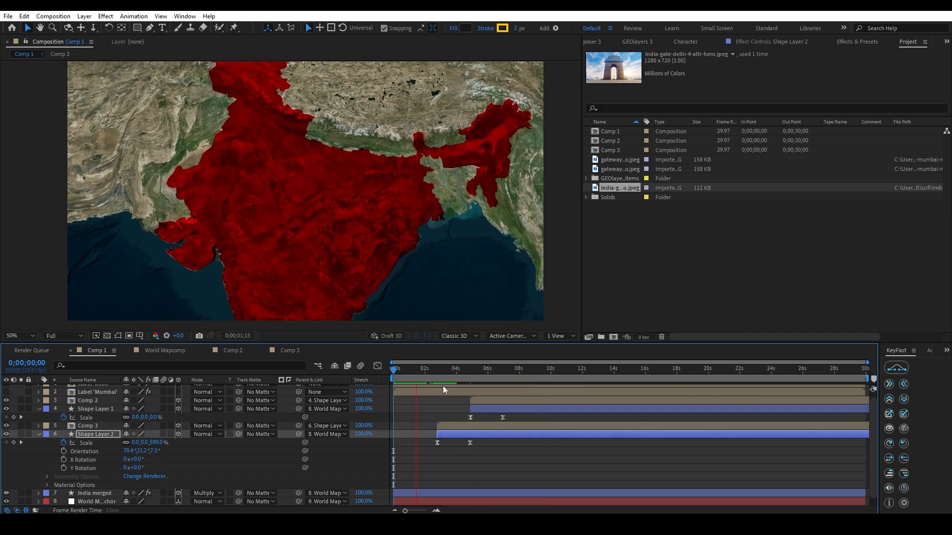